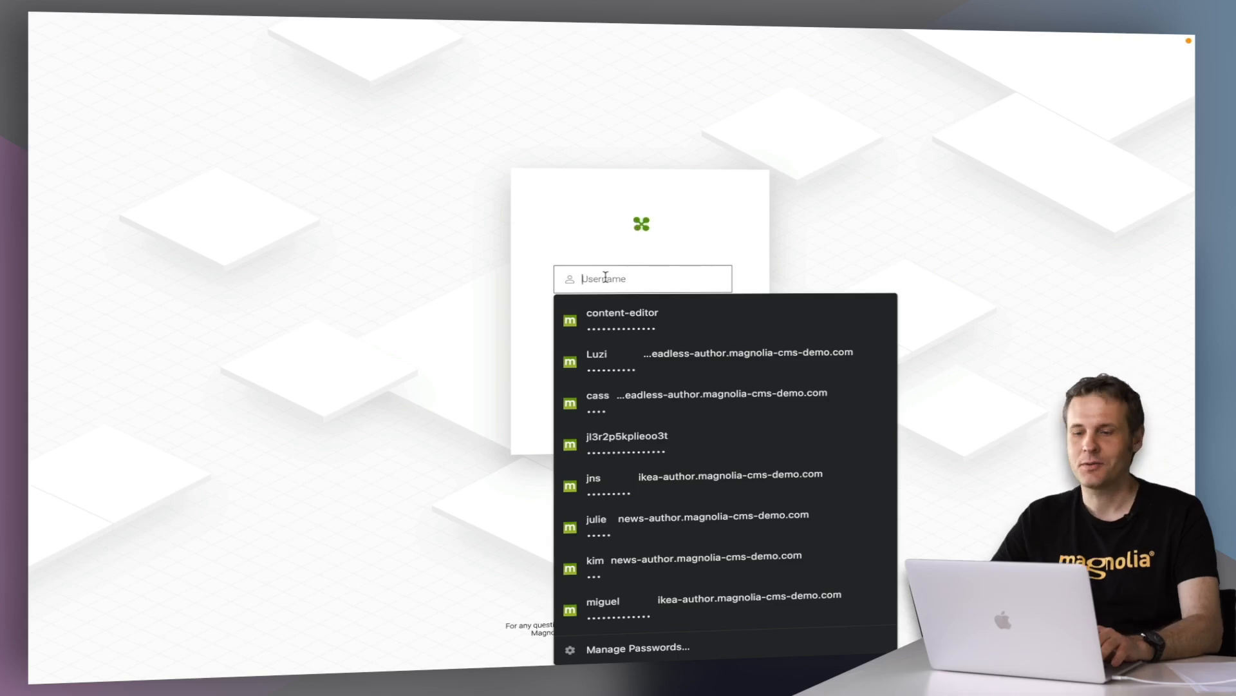
Step: Log in as power-editor with the account password
{"action": "type", "text": "power-editor"}
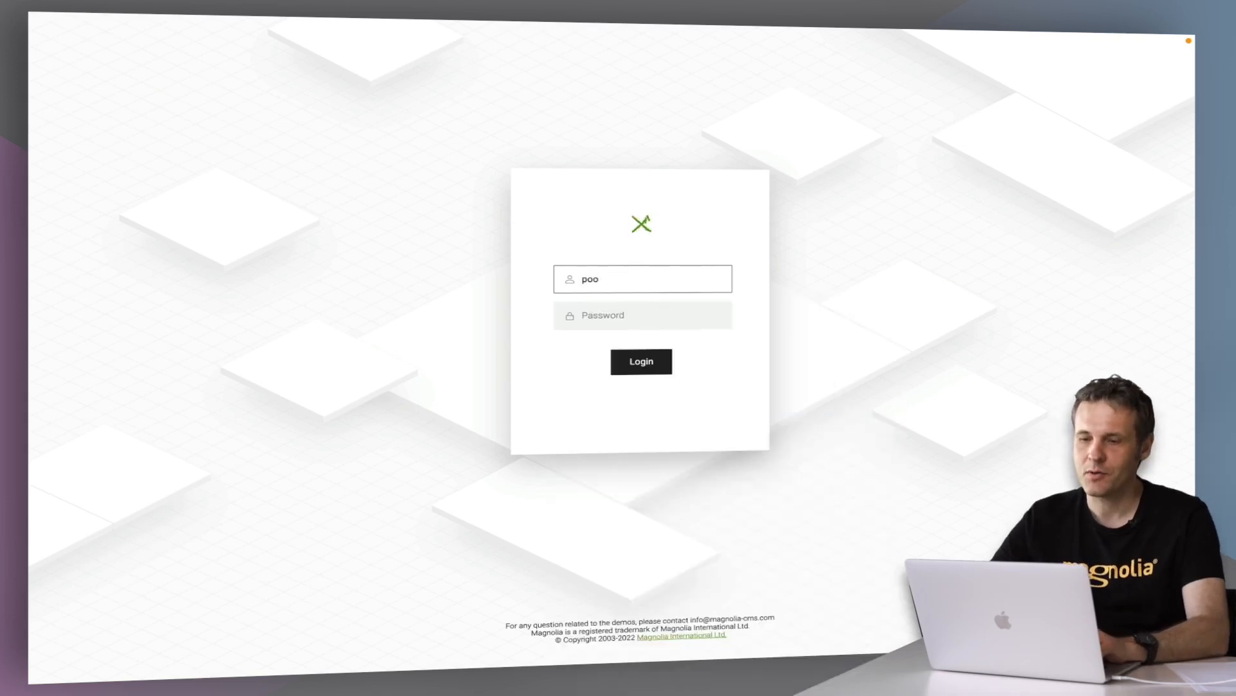
{"action": "left_click", "coordinate": [654, 322]}
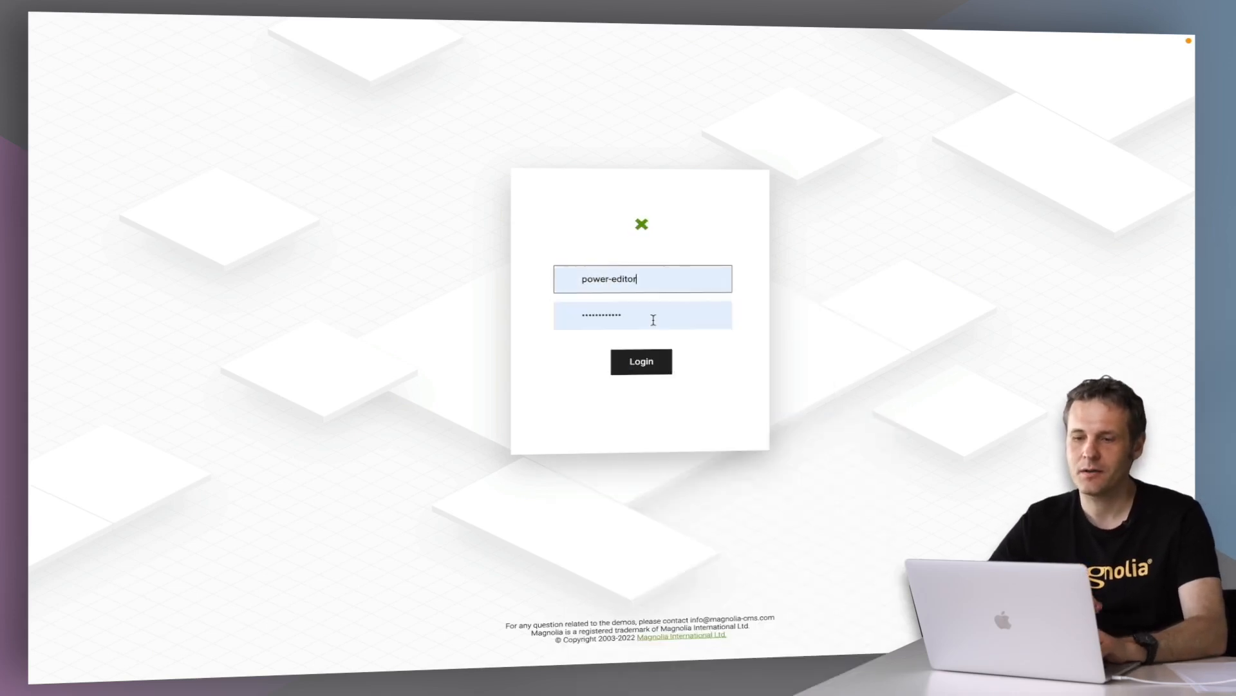
{"action": "left_click", "coordinate": [653, 357]}
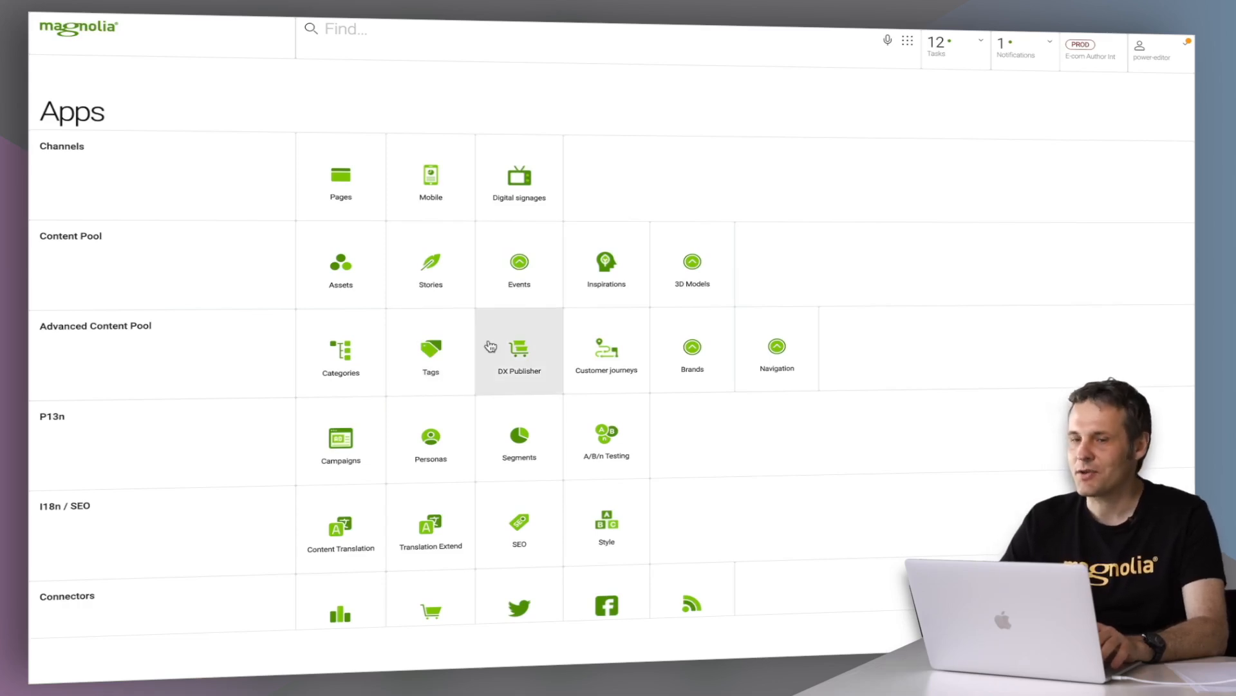
Step: Start publishing the home page from the Pages app with the comment "Created new Skiing section"
{"action": "left_click", "coordinate": [328, 196]}
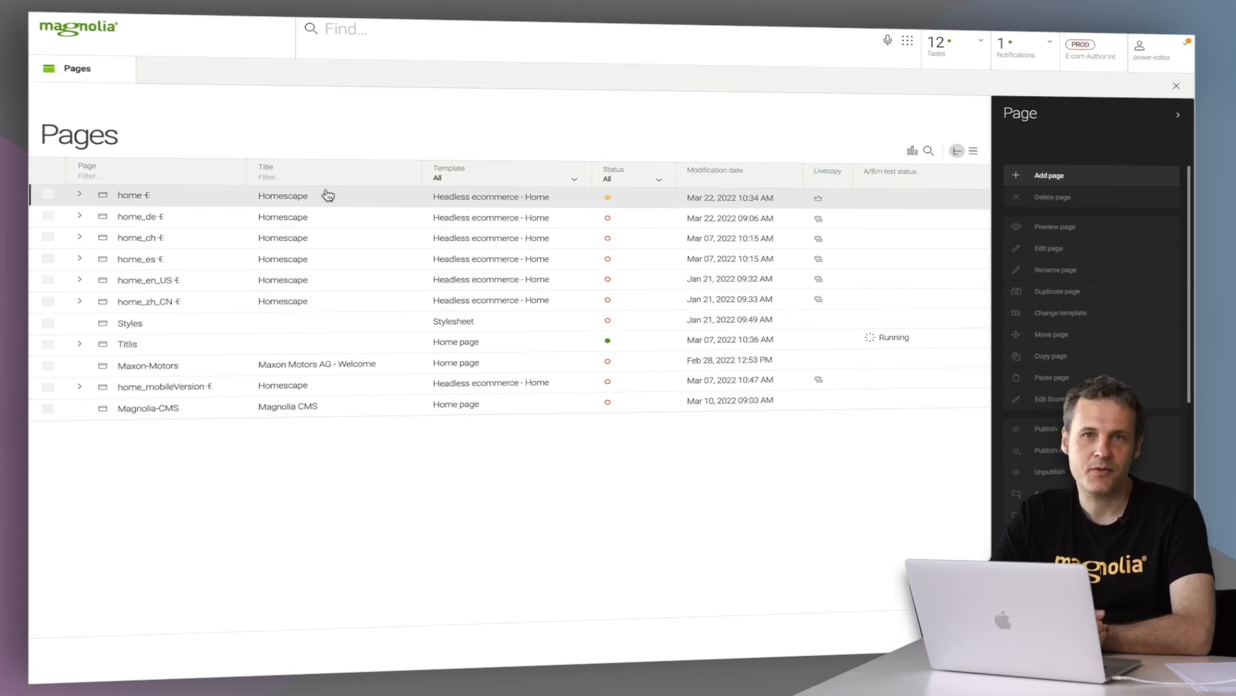
{"action": "left_click", "coordinate": [246, 197]}
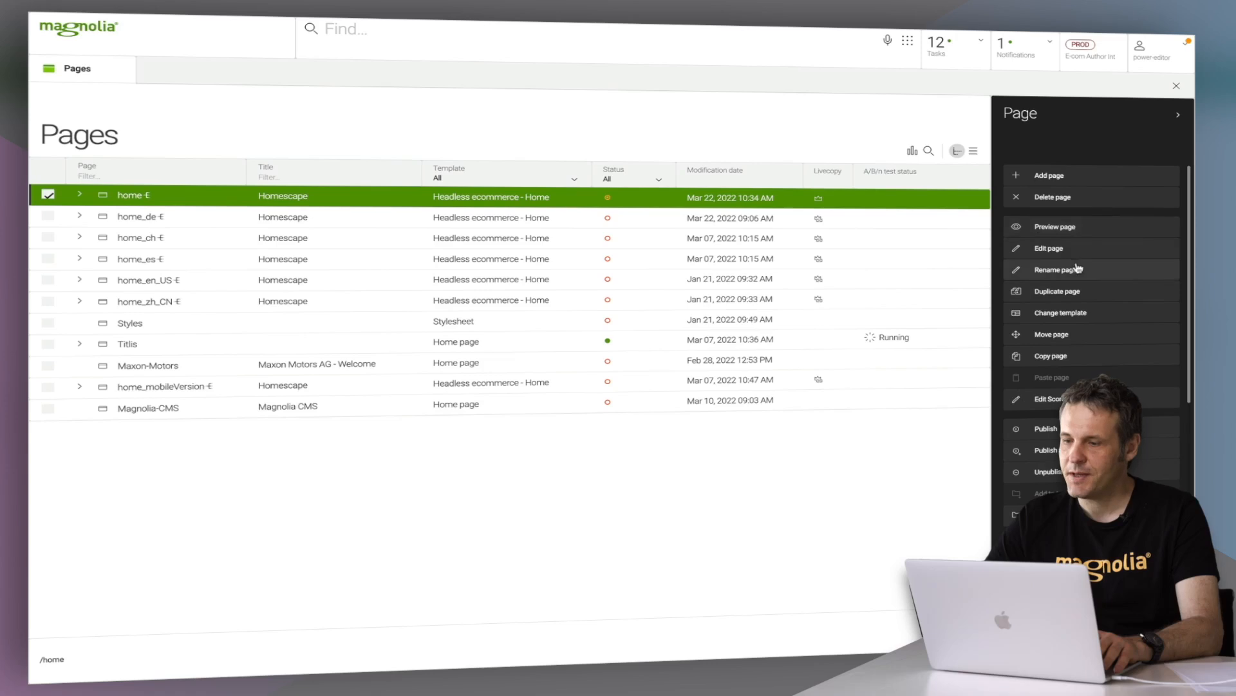
{"action": "left_click", "coordinate": [1055, 430]}
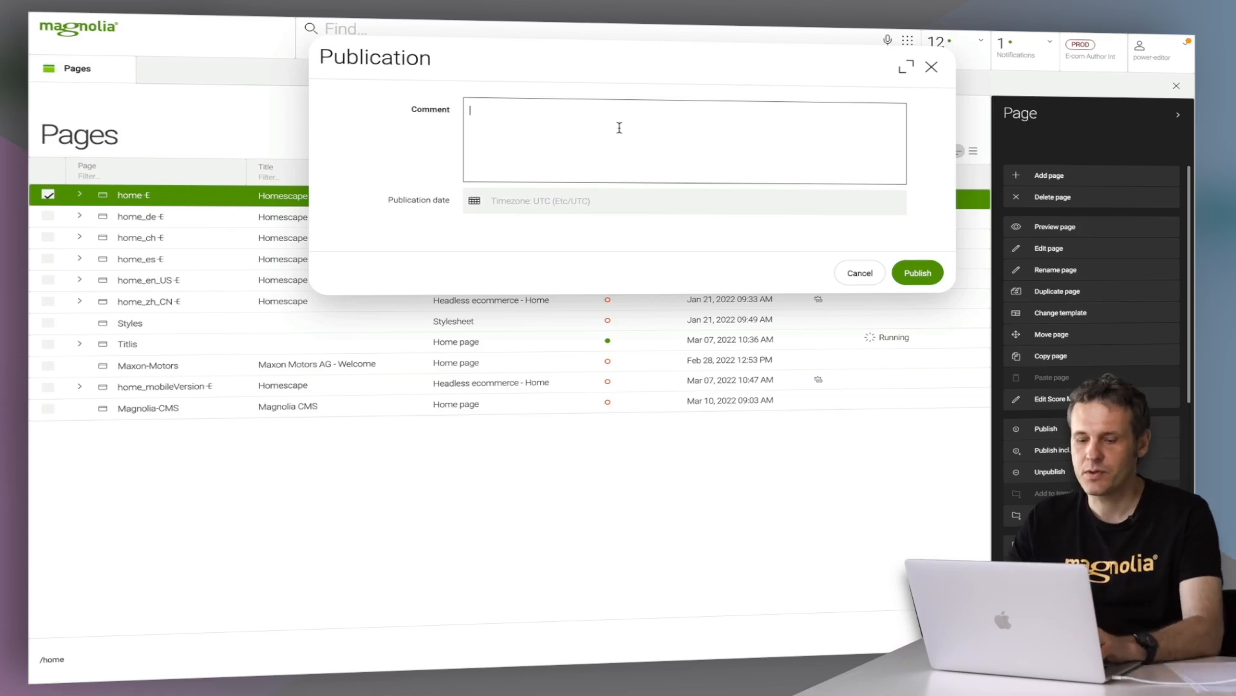
{"action": "type", "text": "Cr"}
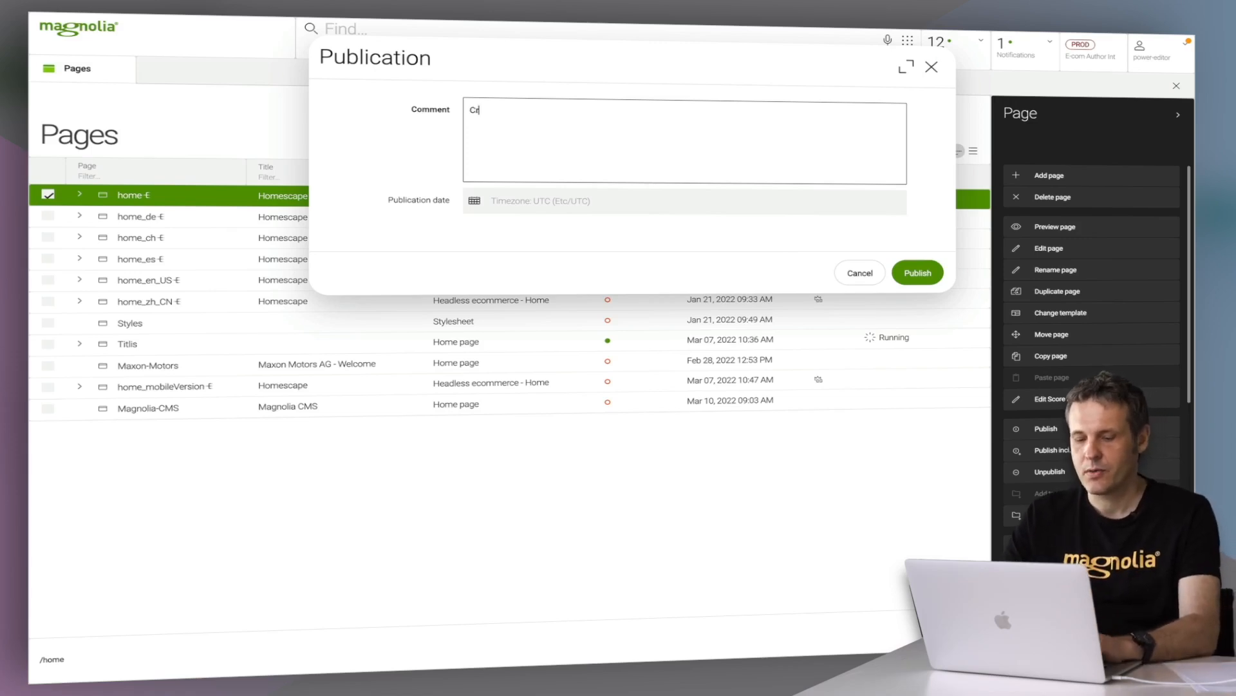
{"action": "type", "text": "eated new "}
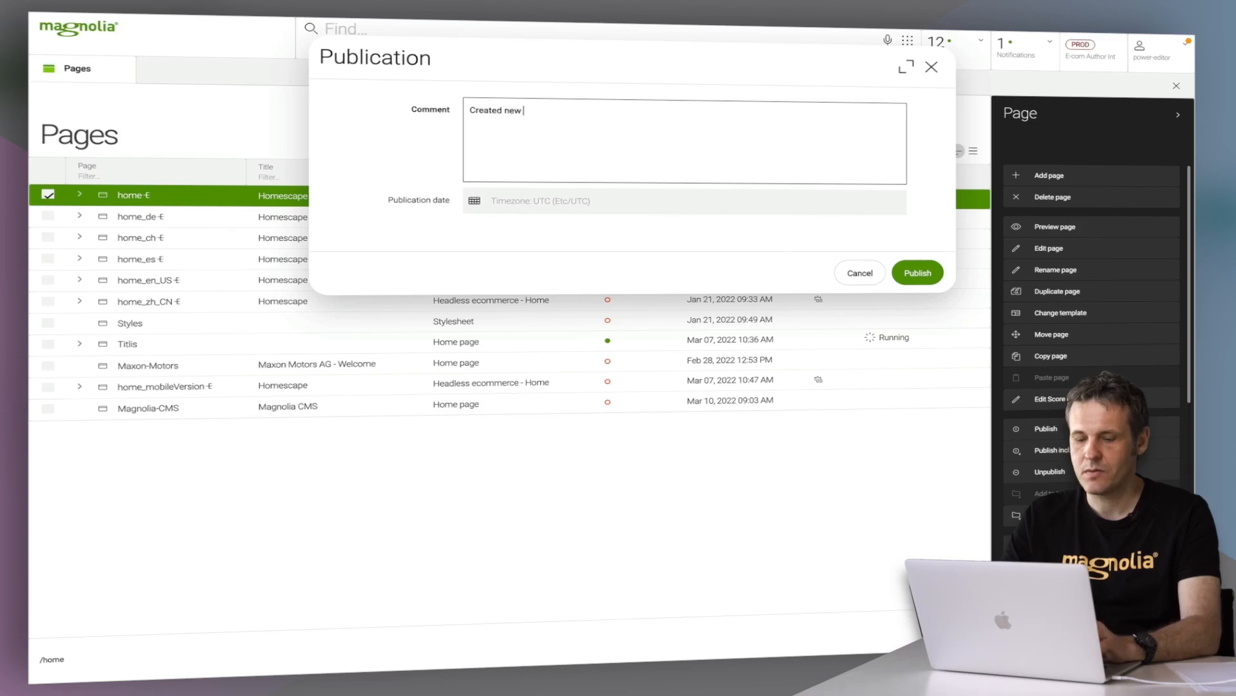
{"action": "type", "text": "Skiing s"}
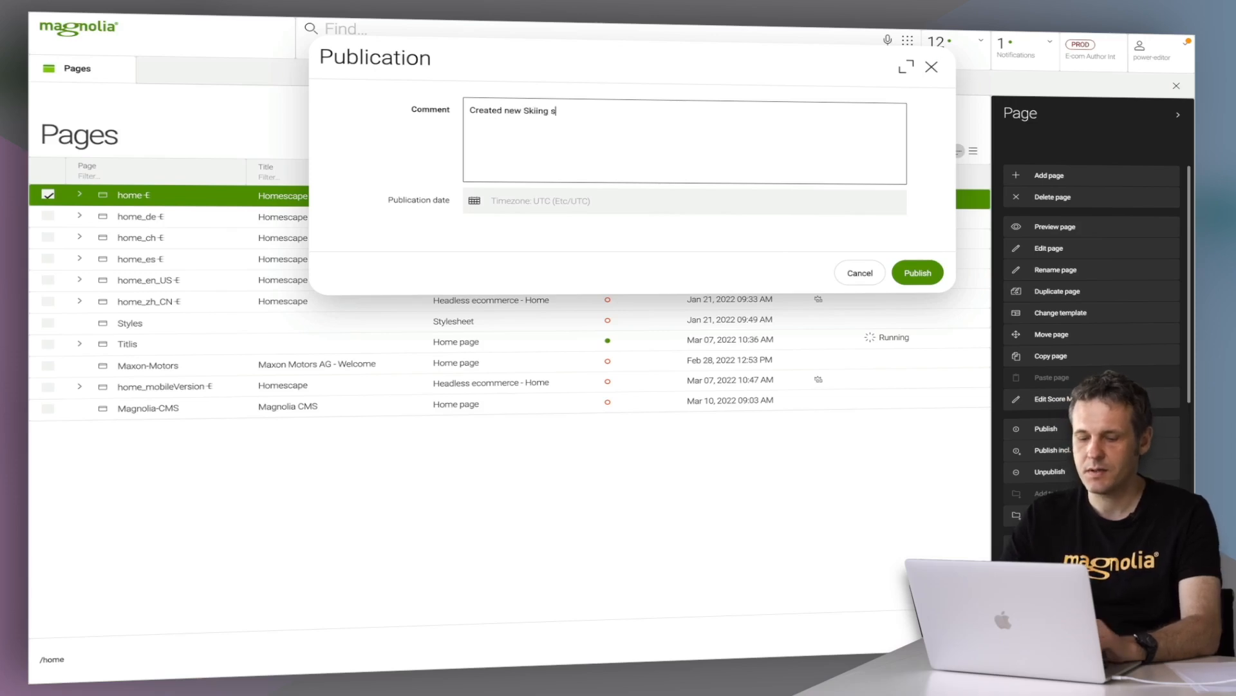
{"action": "type", "text": "ection"}
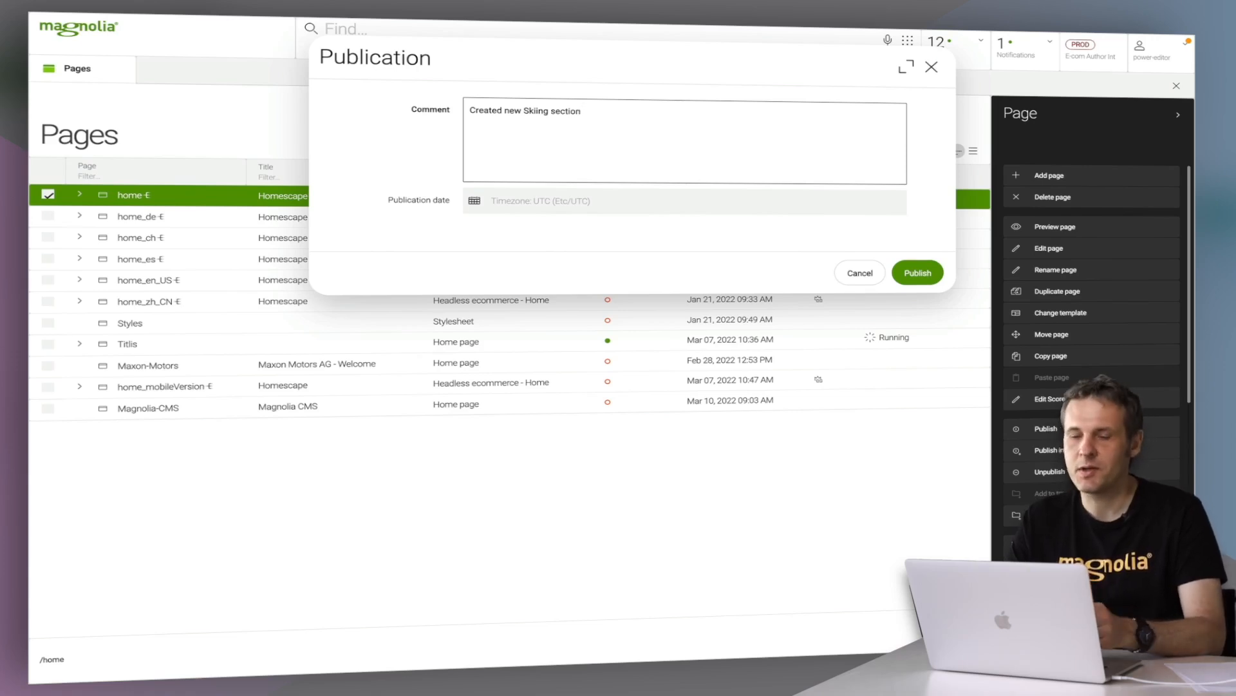
Step: Check the publication date calendar and submit the home page publication without a scheduled date
{"action": "left_click", "coordinate": [475, 202]}
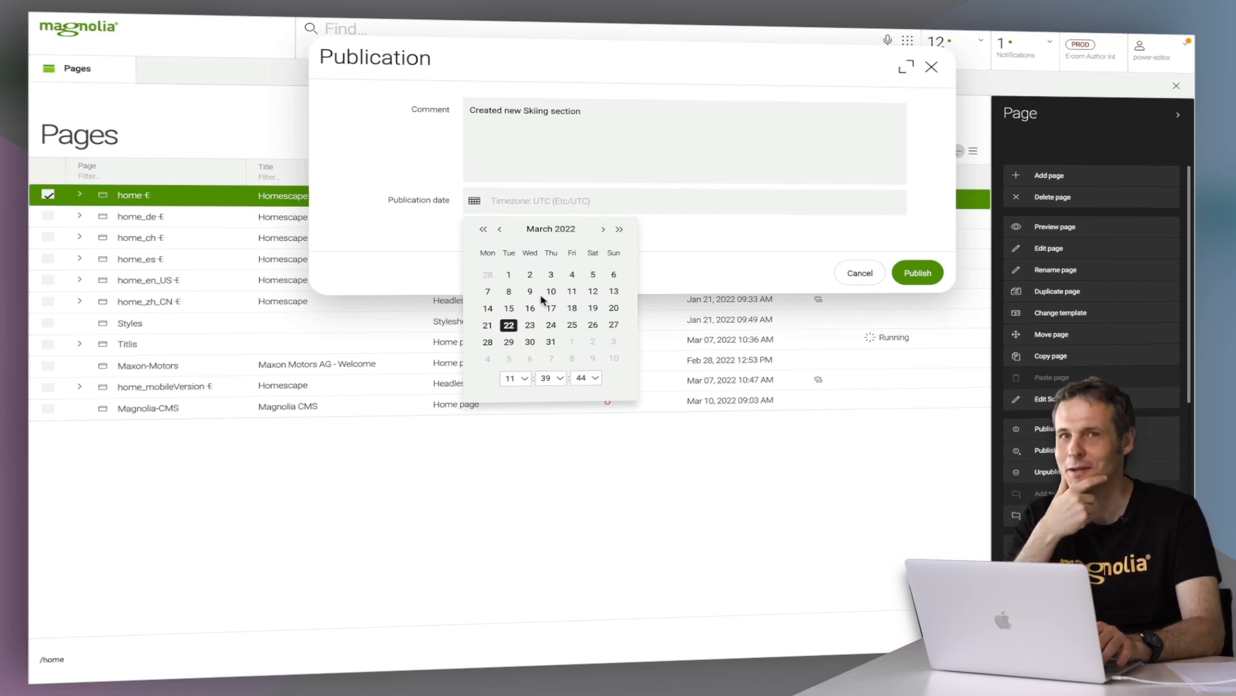
{"action": "left_click", "coordinate": [440, 232]}
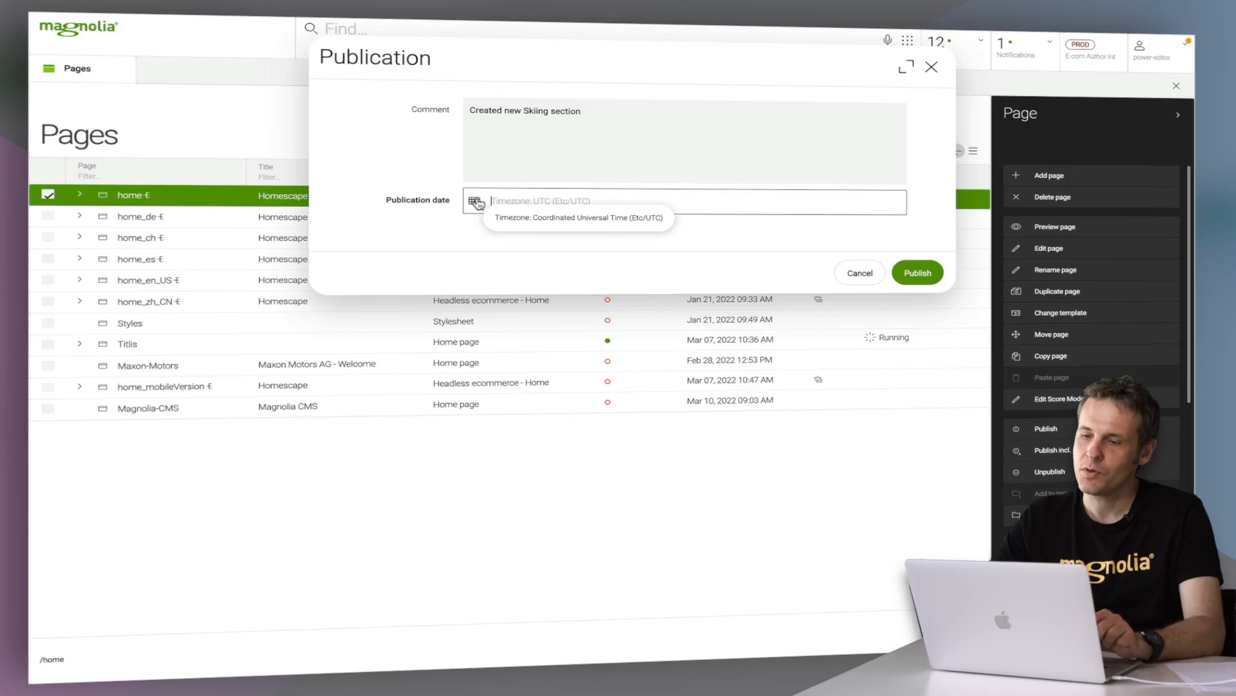
{"action": "left_click", "coordinate": [902, 277]}
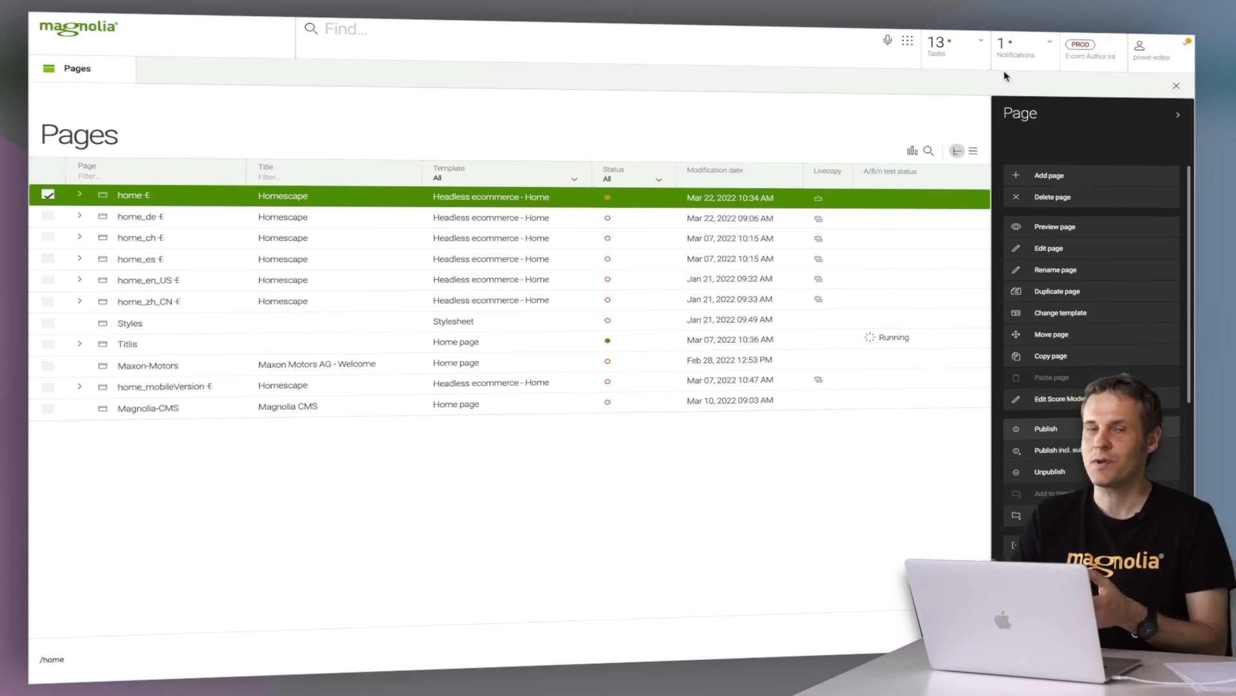
Step: Assign the "Created new Skiing section" publication request to the current account, open it, and approve and publish it
{"action": "left_click", "coordinate": [984, 43]}
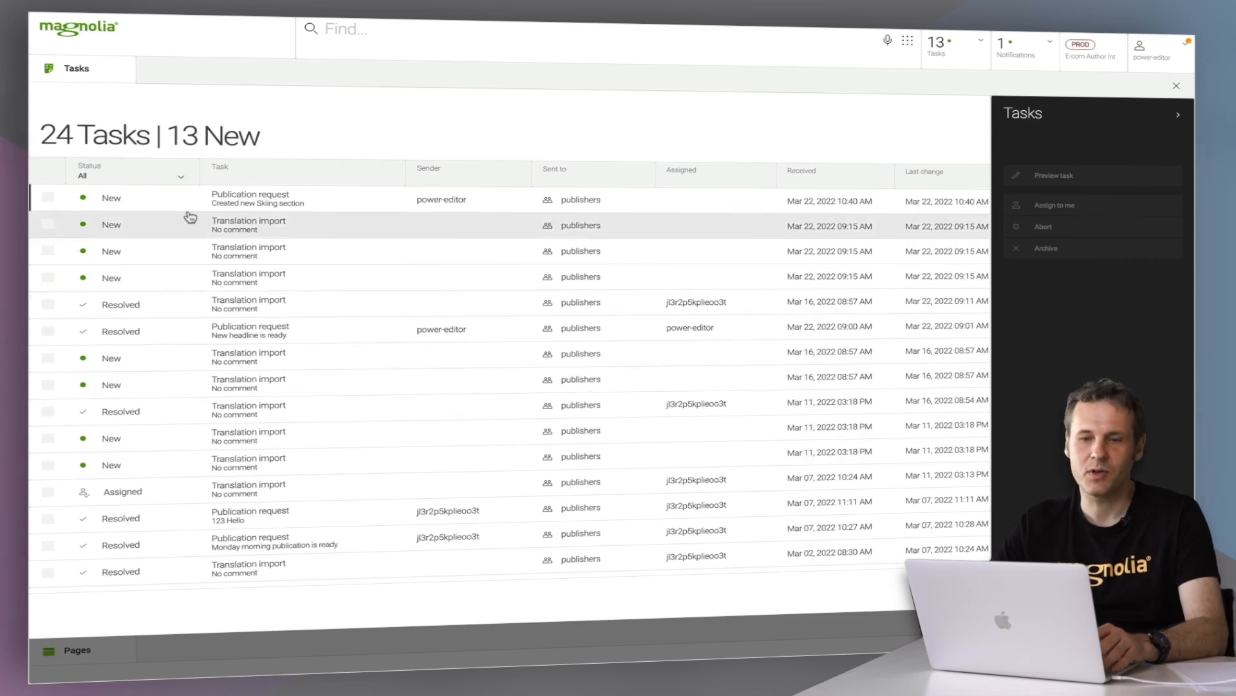
{"action": "left_click", "coordinate": [260, 201]}
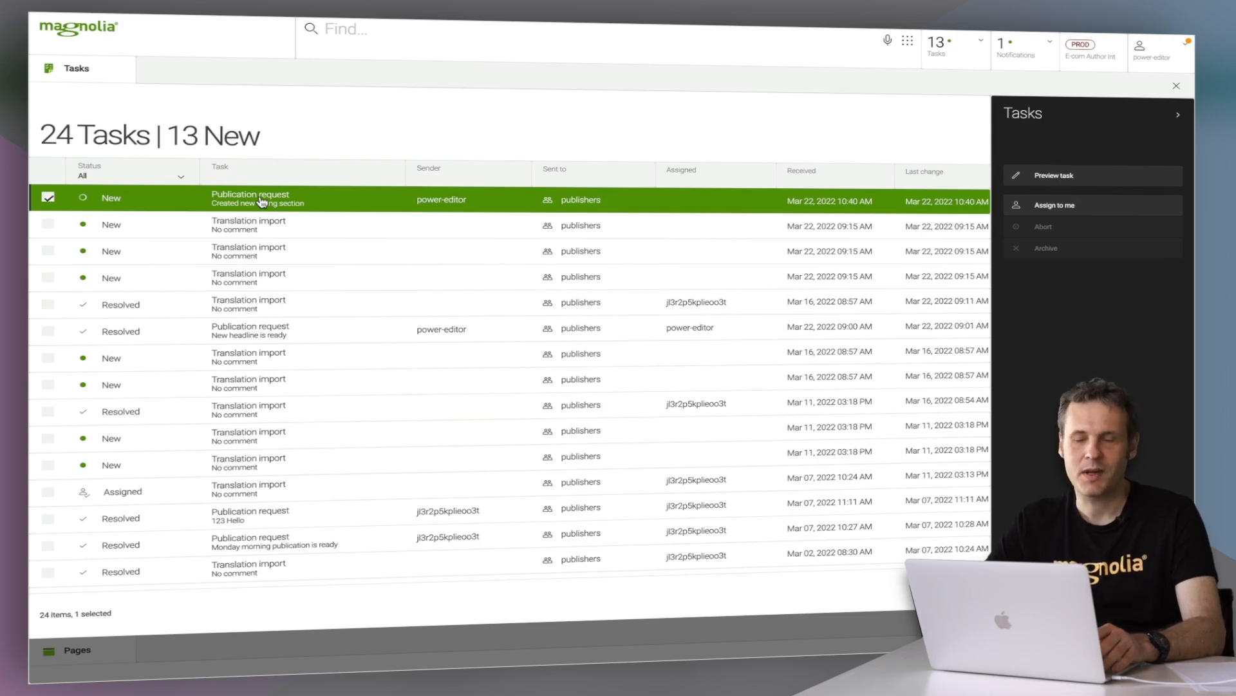
{"action": "left_click", "coordinate": [1069, 205]}
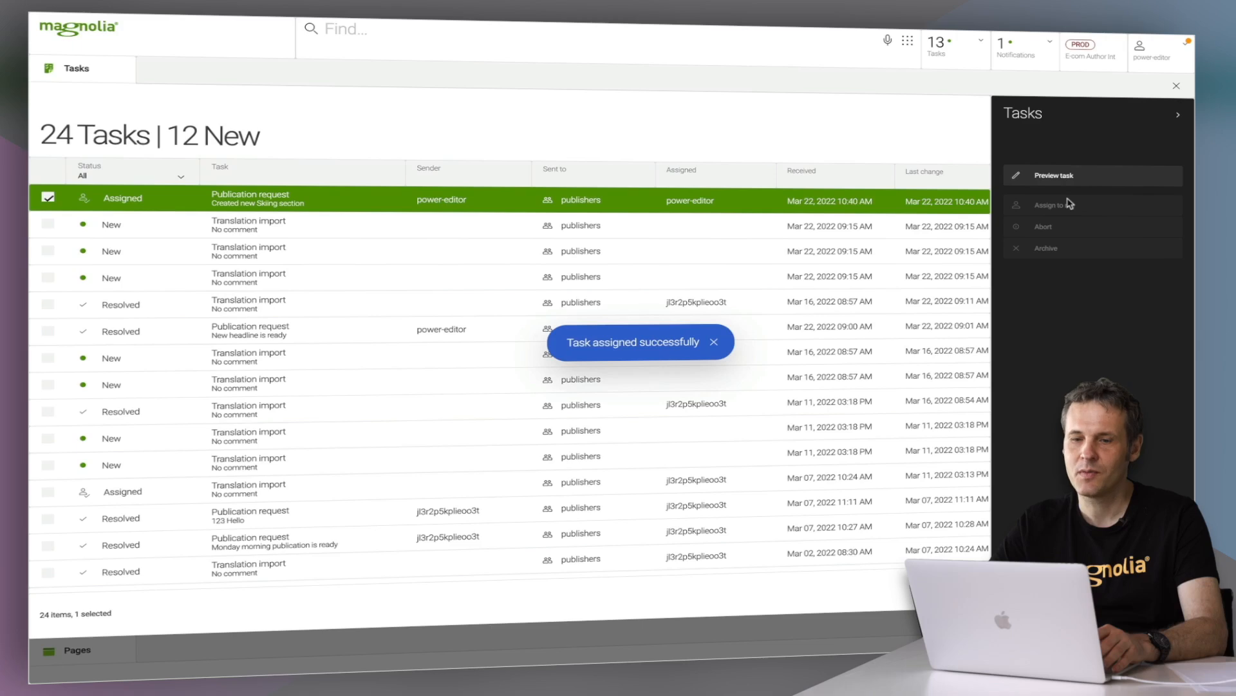
{"action": "left_click", "coordinate": [1047, 176]}
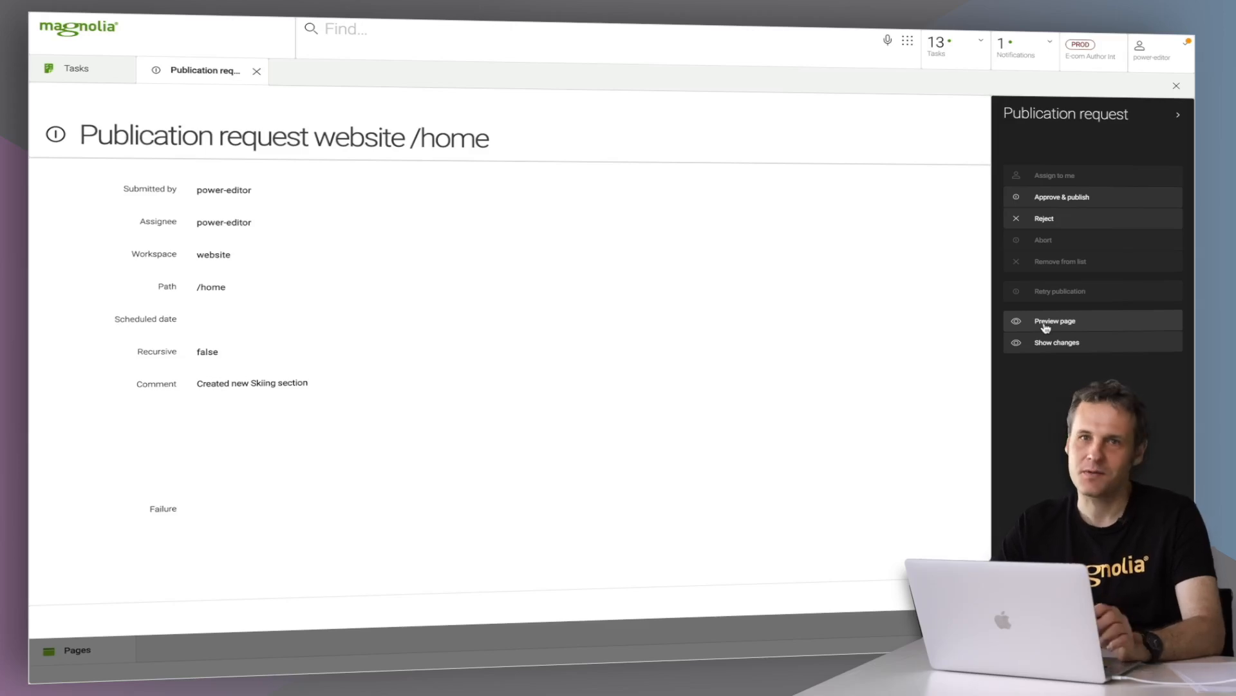
{"action": "left_click", "coordinate": [1066, 201]}
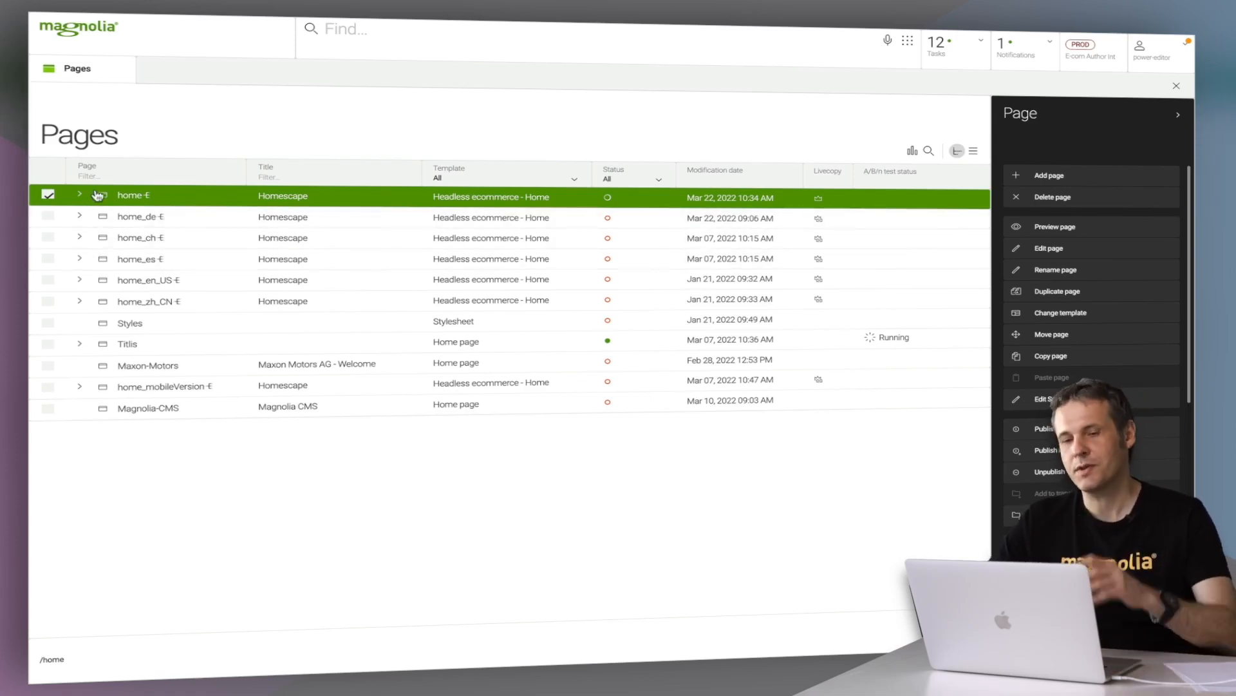
Step: Look through the regional pages home_de, home_ch and home_es, and expand the subpages of home_de
{"action": "left_click", "coordinate": [123, 215]}
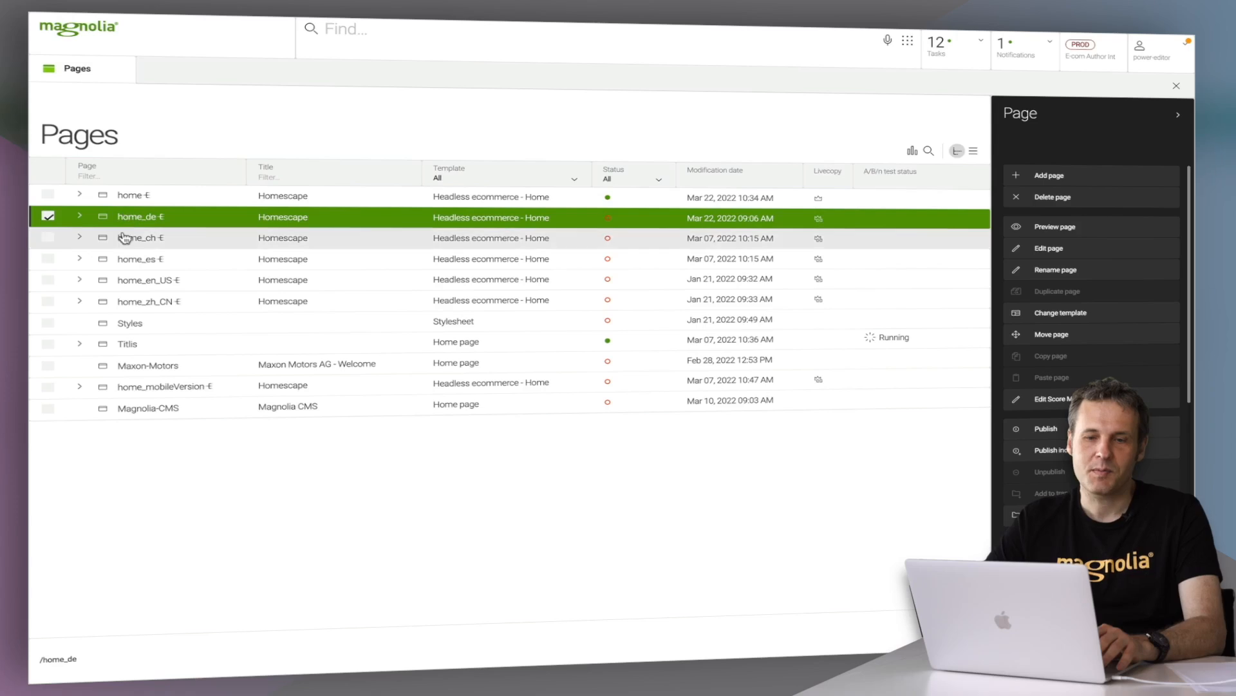
{"action": "left_click", "coordinate": [122, 239]}
{"action": "left_click", "coordinate": [127, 263]}
{"action": "left_click", "coordinate": [81, 217]}
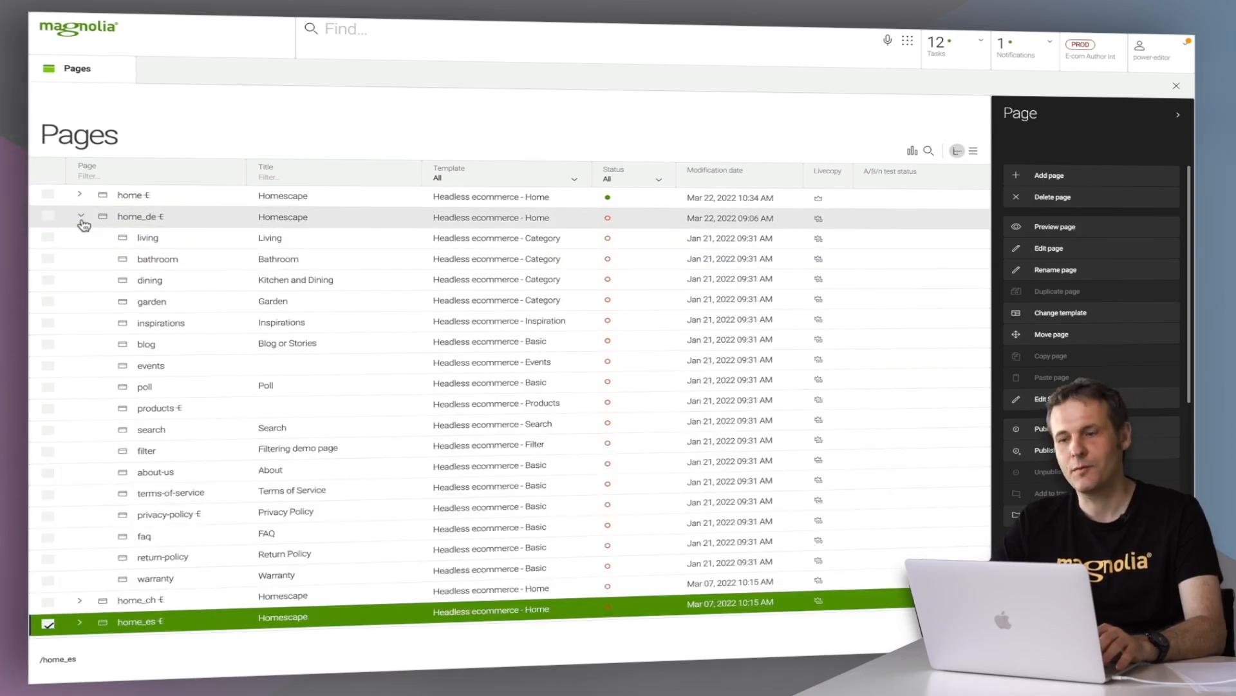
Step: Open the home_de page in the editor, dismiss the SEO metadata box, and review its hero area and language options
{"action": "double_click", "coordinate": [139, 219]}
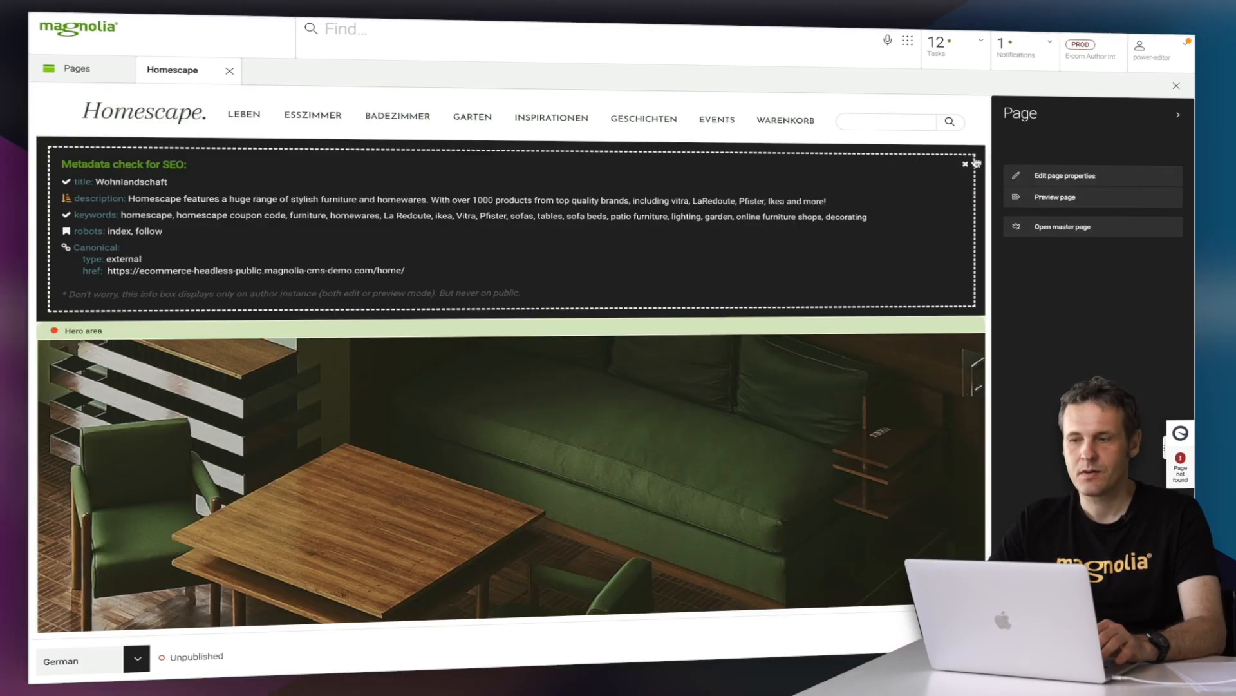
{"action": "left_click", "coordinate": [965, 164]}
{"action": "scroll", "coordinate": [617, 374], "scroll_direction": "down", "scroll_amount": 15}
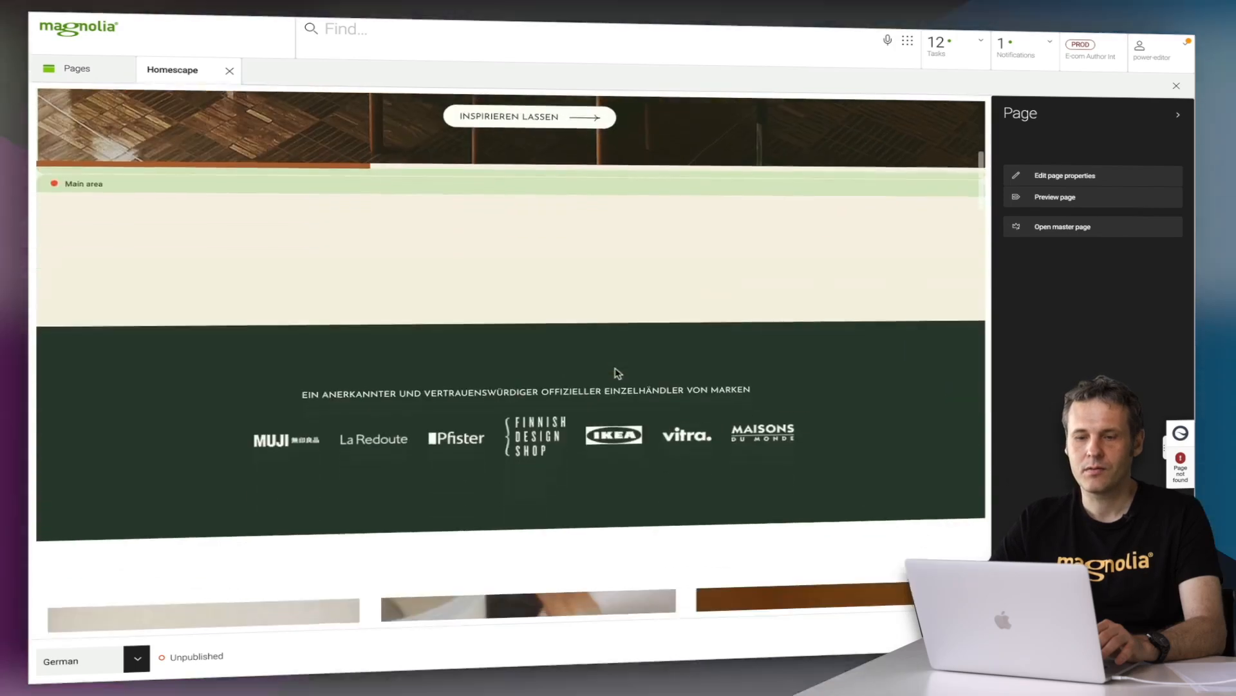
{"action": "scroll", "coordinate": [617, 374], "scroll_direction": "up", "scroll_amount": 15}
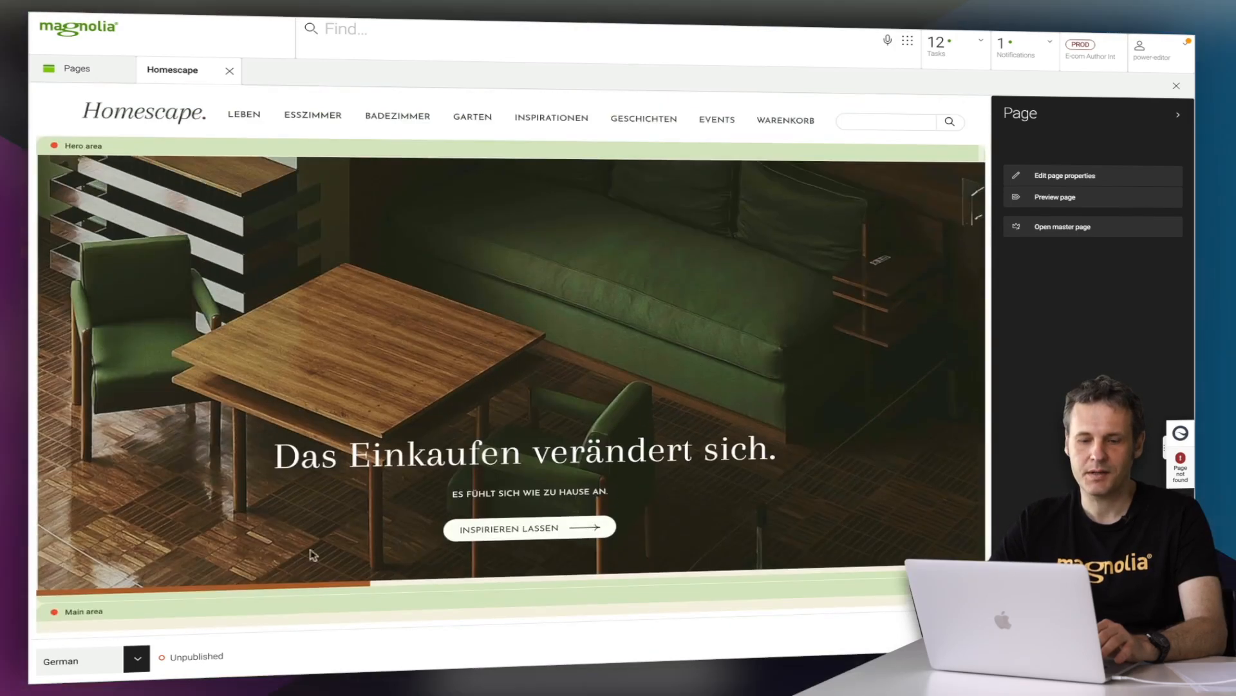
{"action": "left_click", "coordinate": [137, 659]}
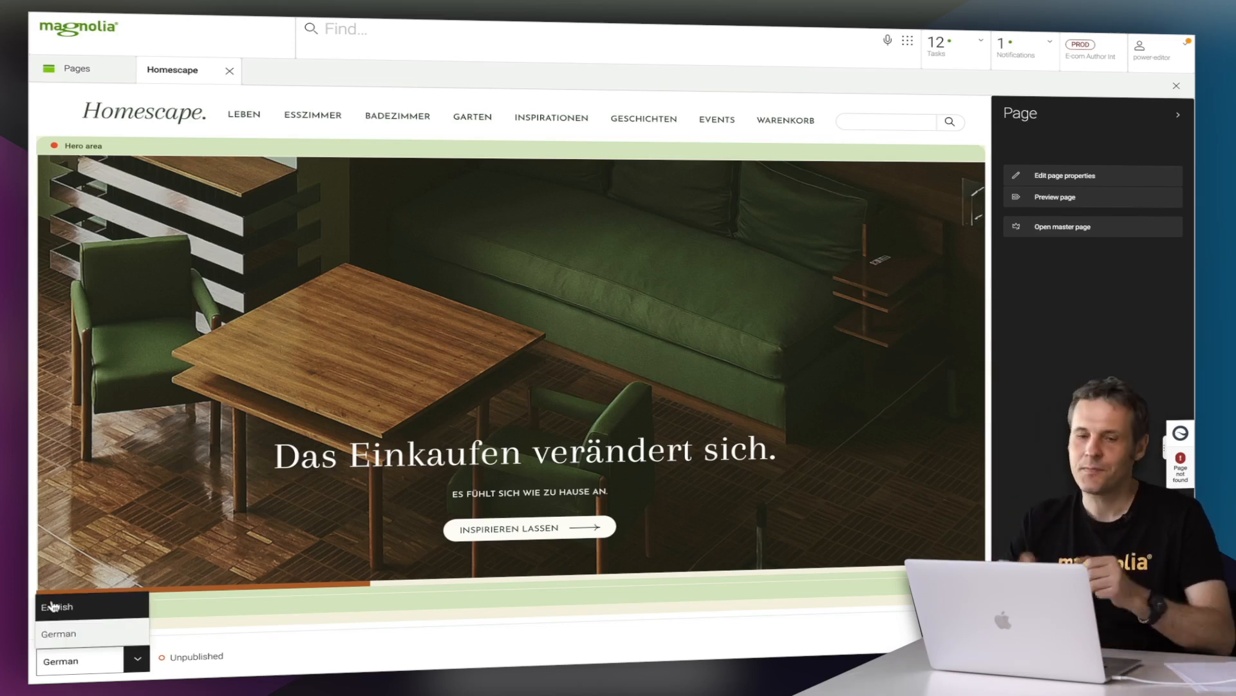
{"action": "left_click", "coordinate": [353, 157]}
Step: Examine the sections below the hero area and select the Card component in the first column of the three-column section
{"action": "scroll", "coordinate": [352, 157], "scroll_direction": "down", "scroll_amount": 6}
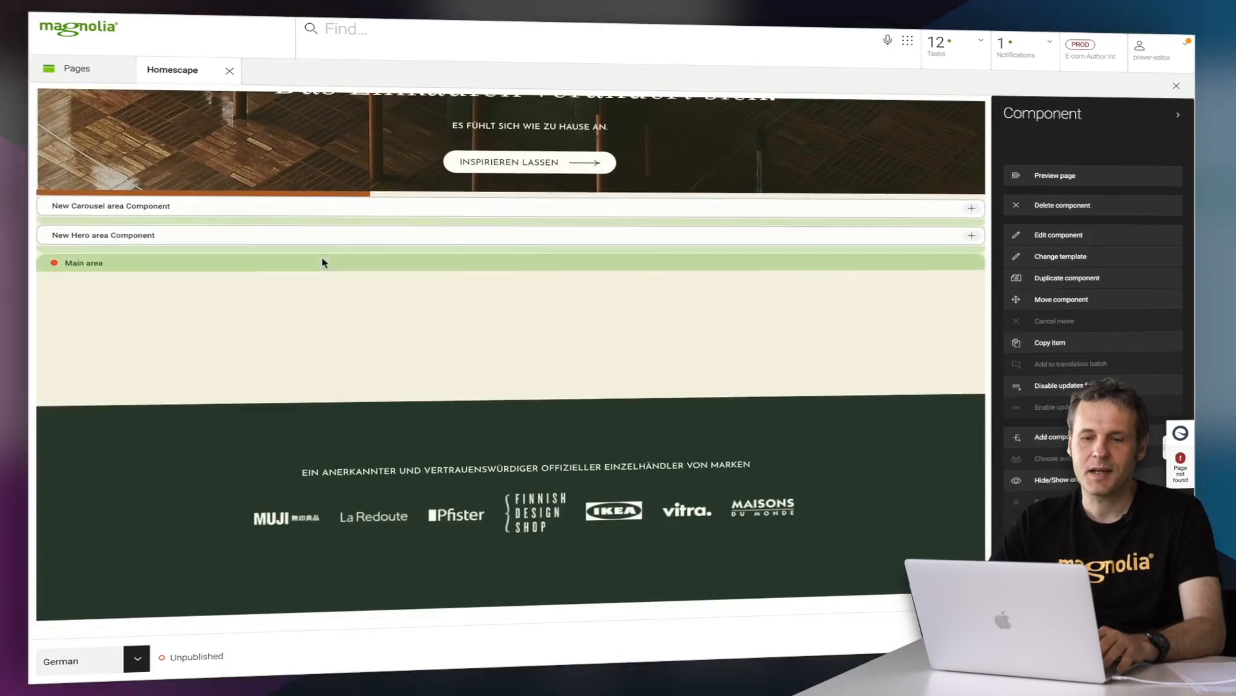
{"action": "scroll", "coordinate": [322, 262], "scroll_direction": "down", "scroll_amount": 5}
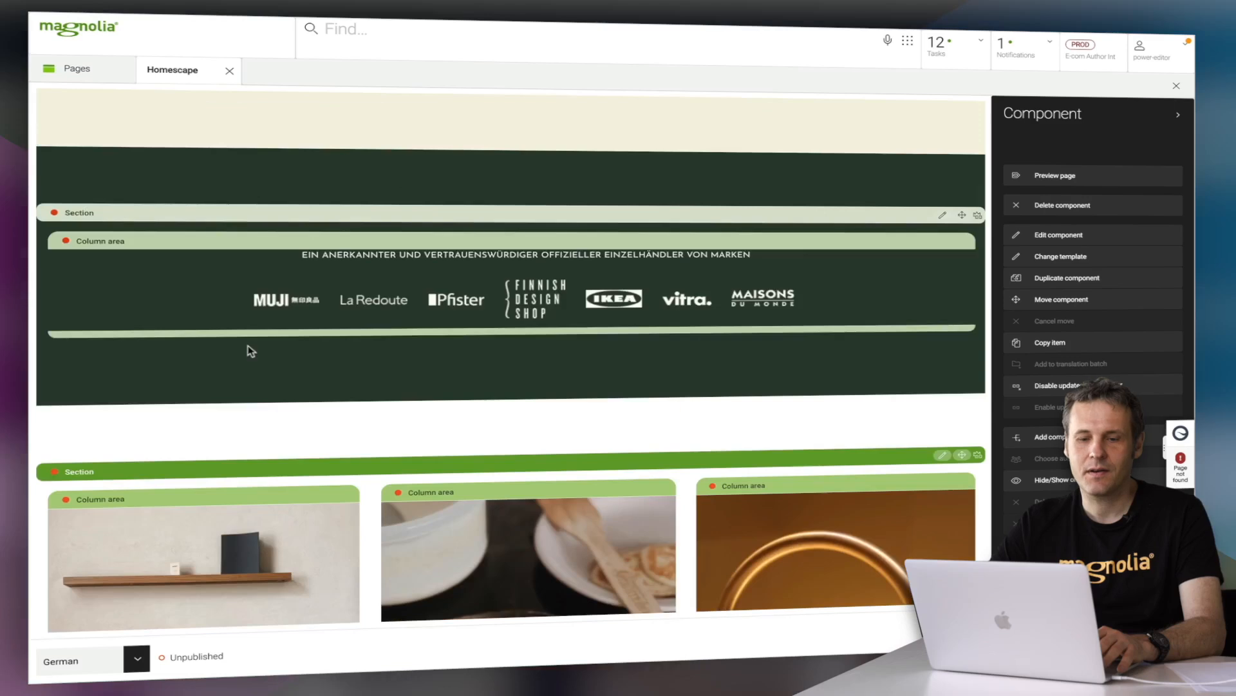
{"action": "scroll", "coordinate": [251, 350], "scroll_direction": "down", "scroll_amount": 3}
{"action": "left_click", "coordinate": [249, 348]}
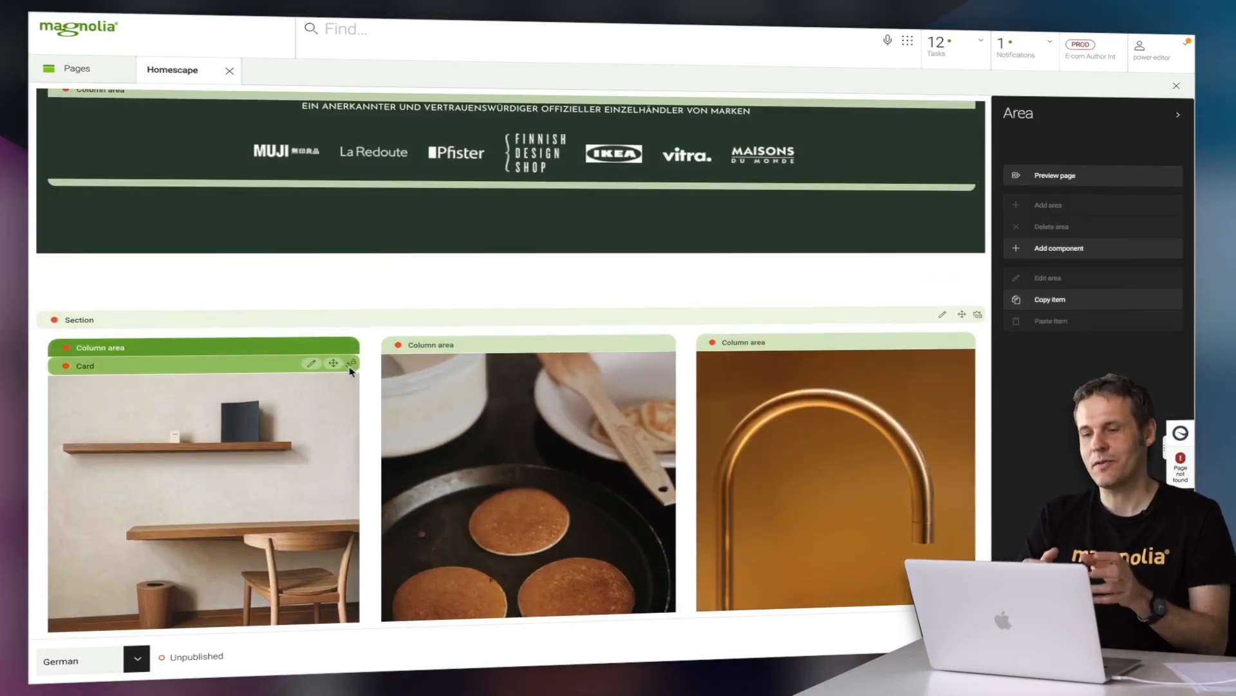
{"action": "left_click", "coordinate": [460, 346]}
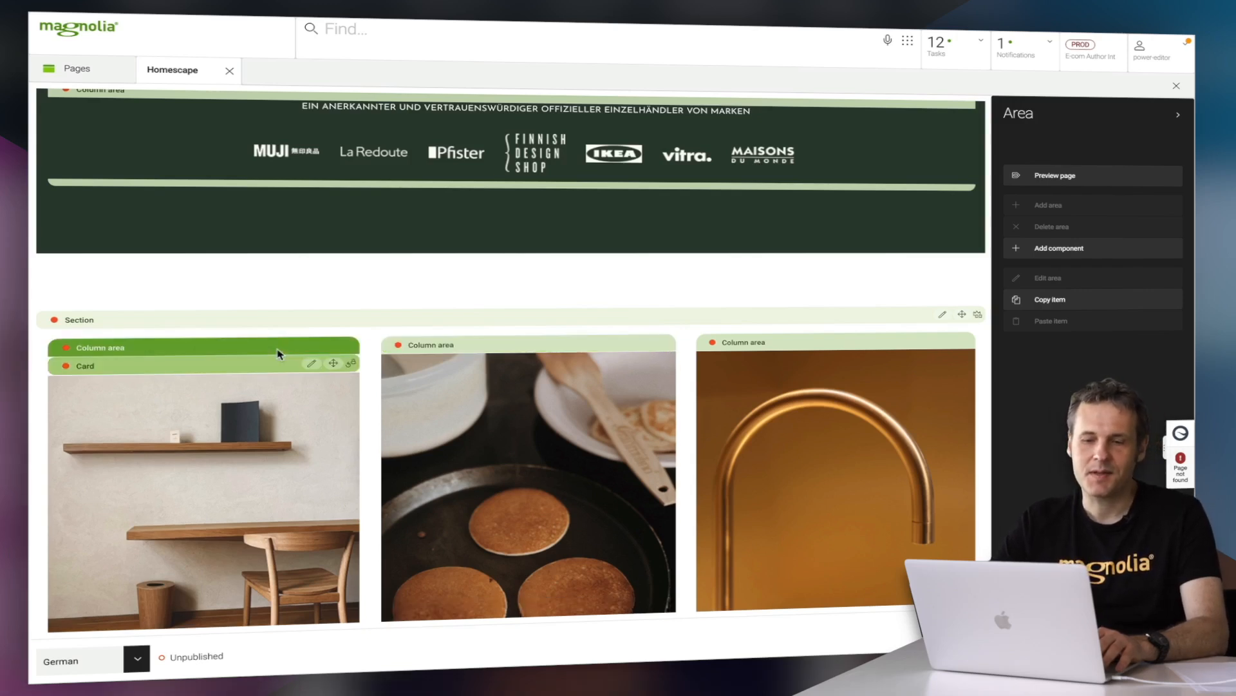
{"action": "left_click", "coordinate": [275, 365]}
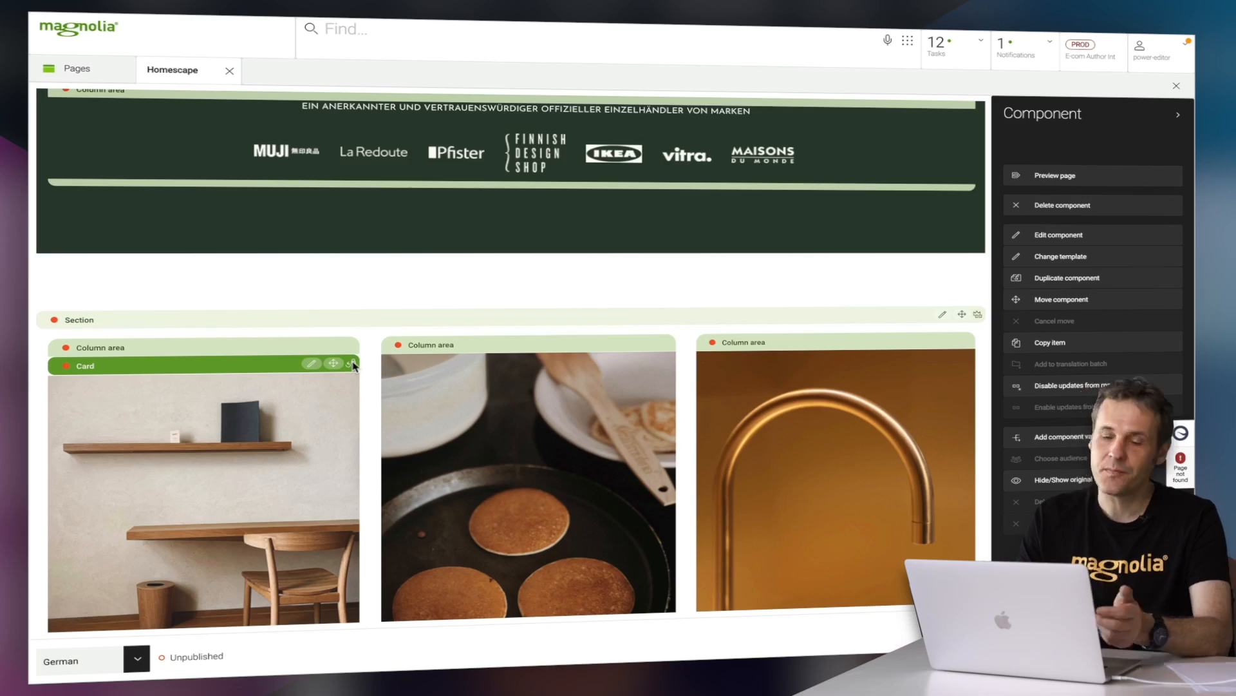
Step: Toggle the live copy inheritance of the Card's title, lead and image fields, and cancel the Card dialog
{"action": "left_click", "coordinate": [311, 364]}
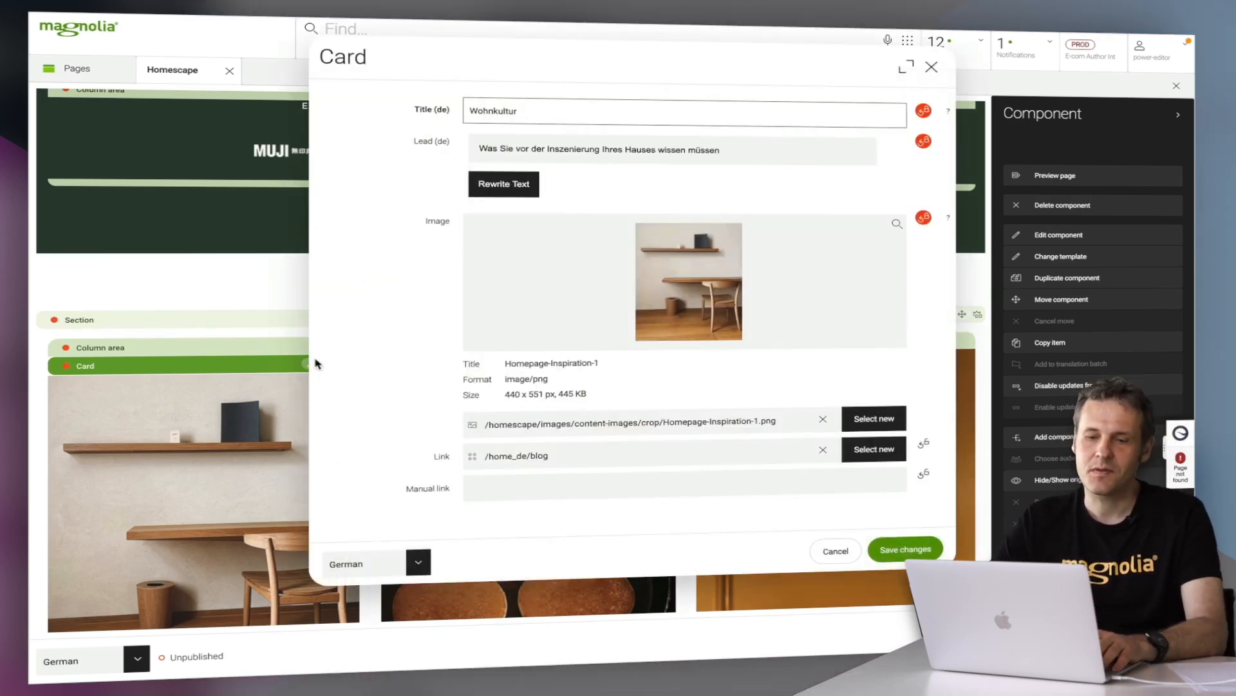
{"action": "left_click", "coordinate": [924, 108]}
{"action": "left_click", "coordinate": [924, 140]}
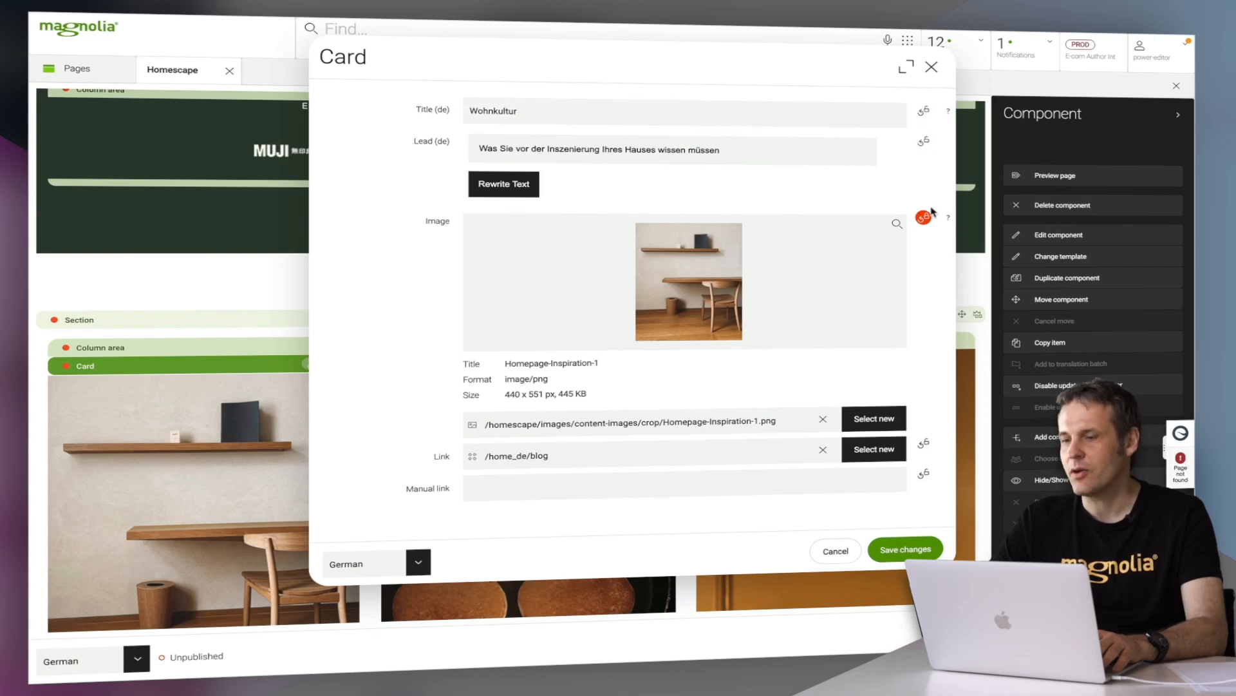
{"action": "left_click", "coordinate": [925, 218]}
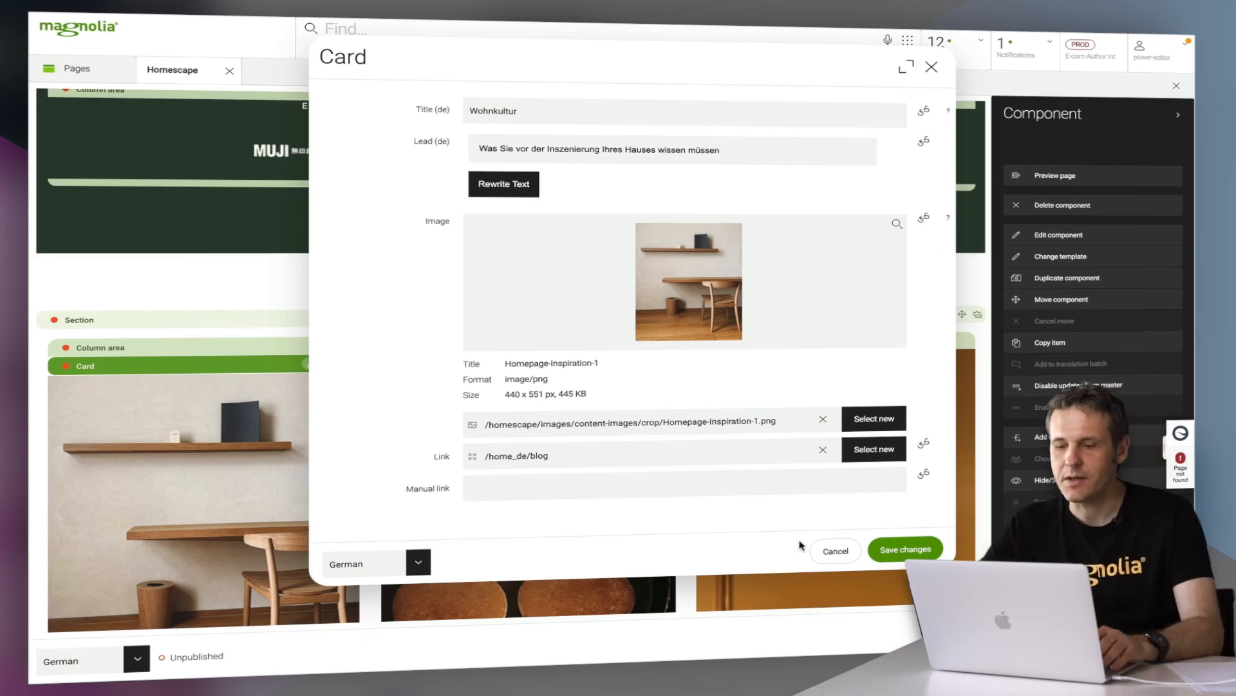
{"action": "left_click", "coordinate": [836, 550]}
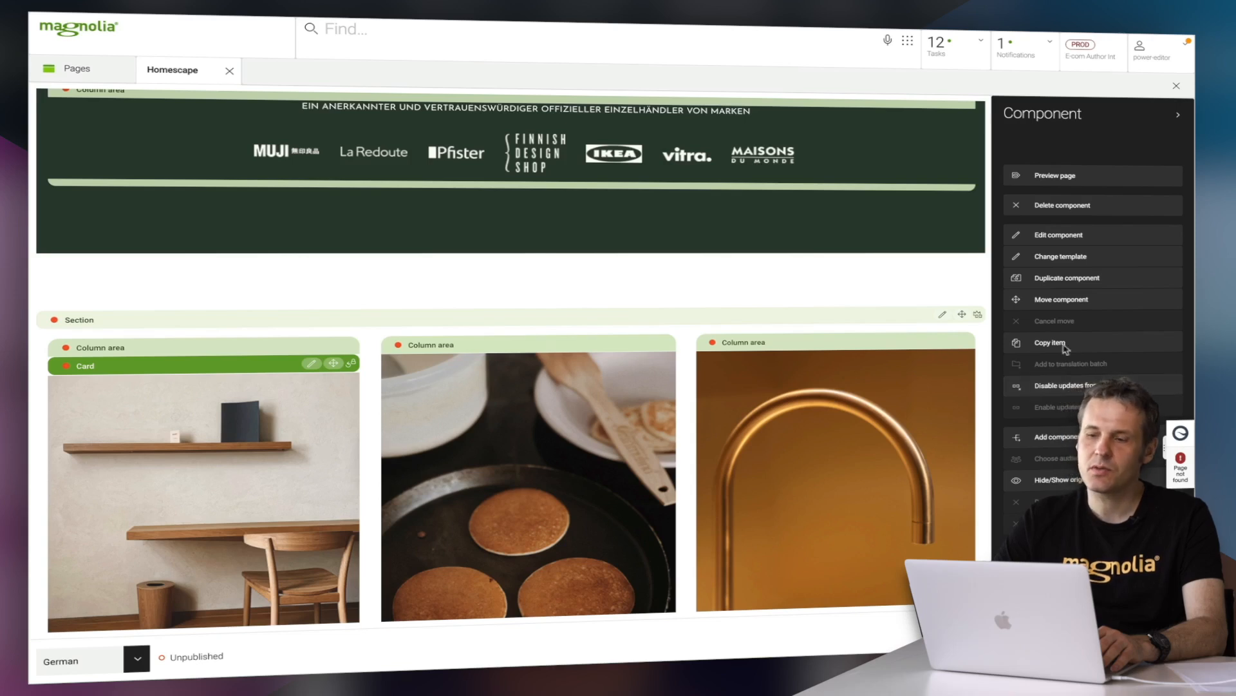
Step: Select the section containing the three cards and close the home_de page editor to return to the page list
{"action": "left_click", "coordinate": [747, 322]}
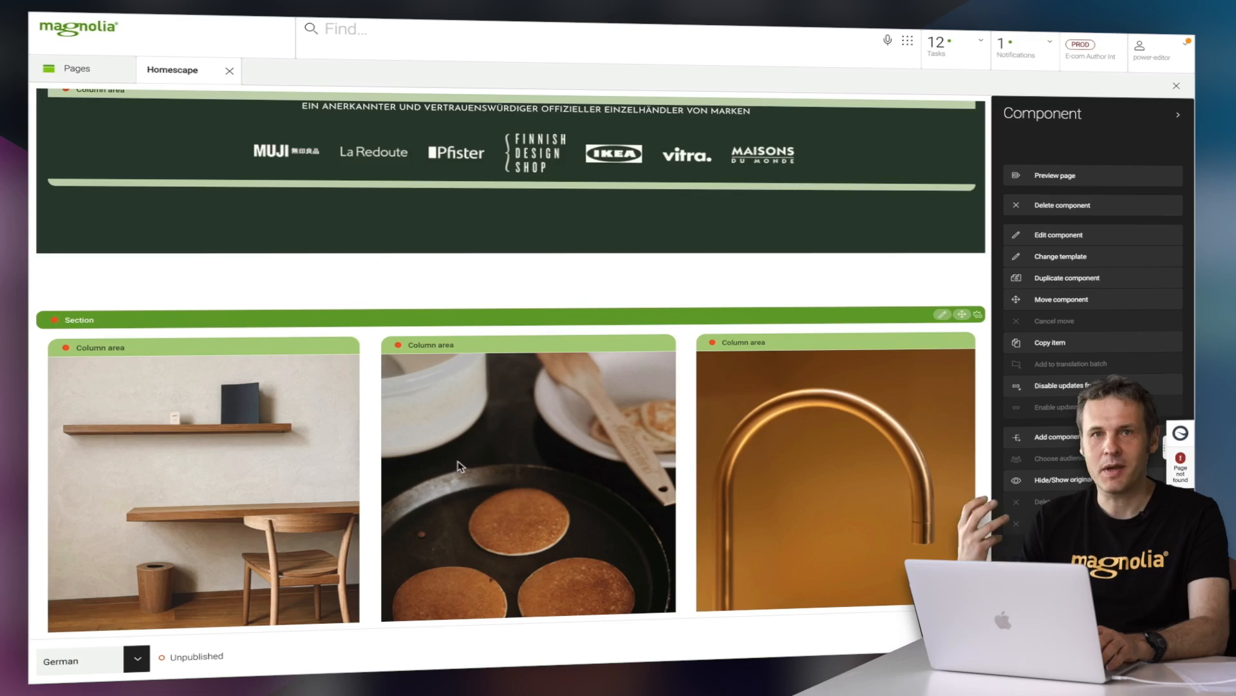
{"action": "left_click", "coordinate": [229, 72]}
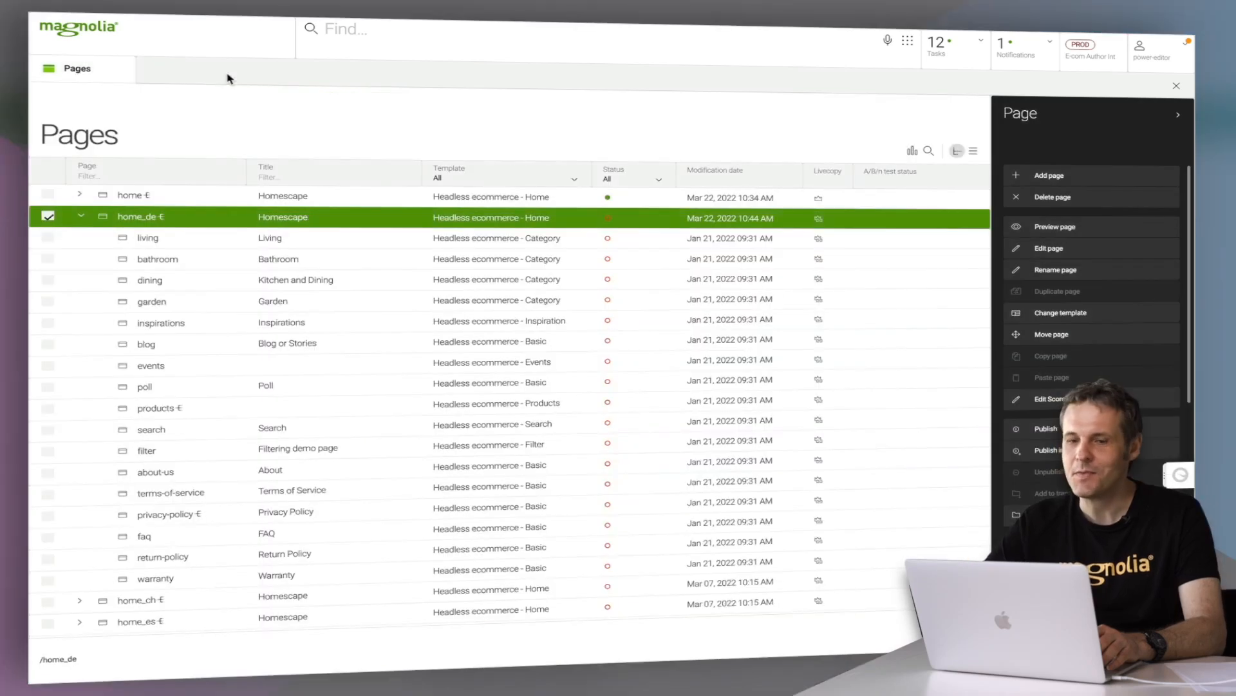
Step: Push the master content changes of the home page to the home_de live copy with automatic relinking
{"action": "left_click", "coordinate": [188, 197]}
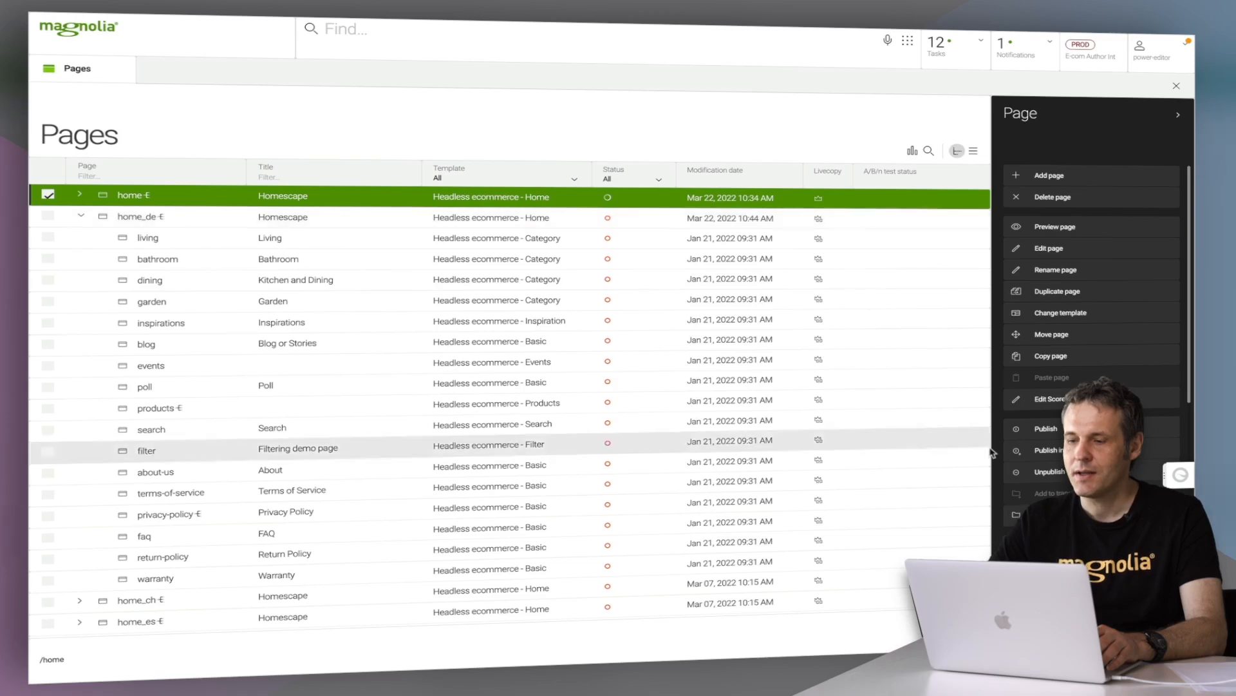
{"action": "scroll", "coordinate": [1056, 393], "scroll_direction": "down", "scroll_amount": 3}
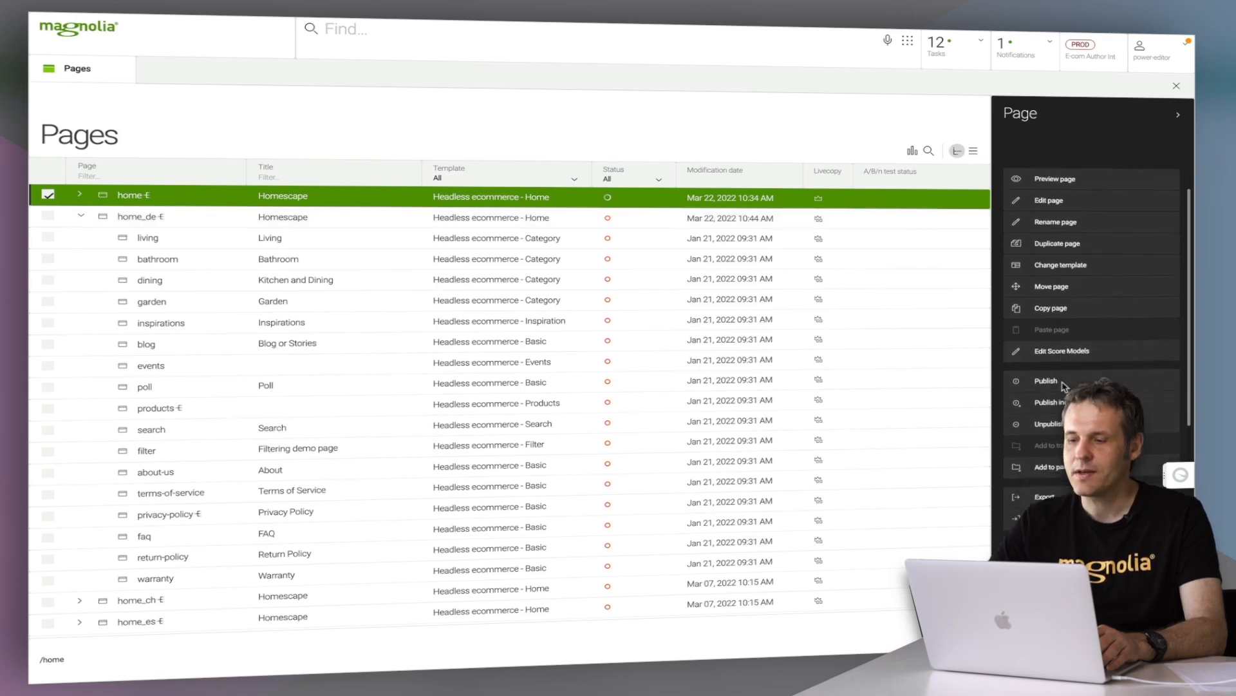
{"action": "scroll", "coordinate": [1064, 387], "scroll_direction": "down", "scroll_amount": 2}
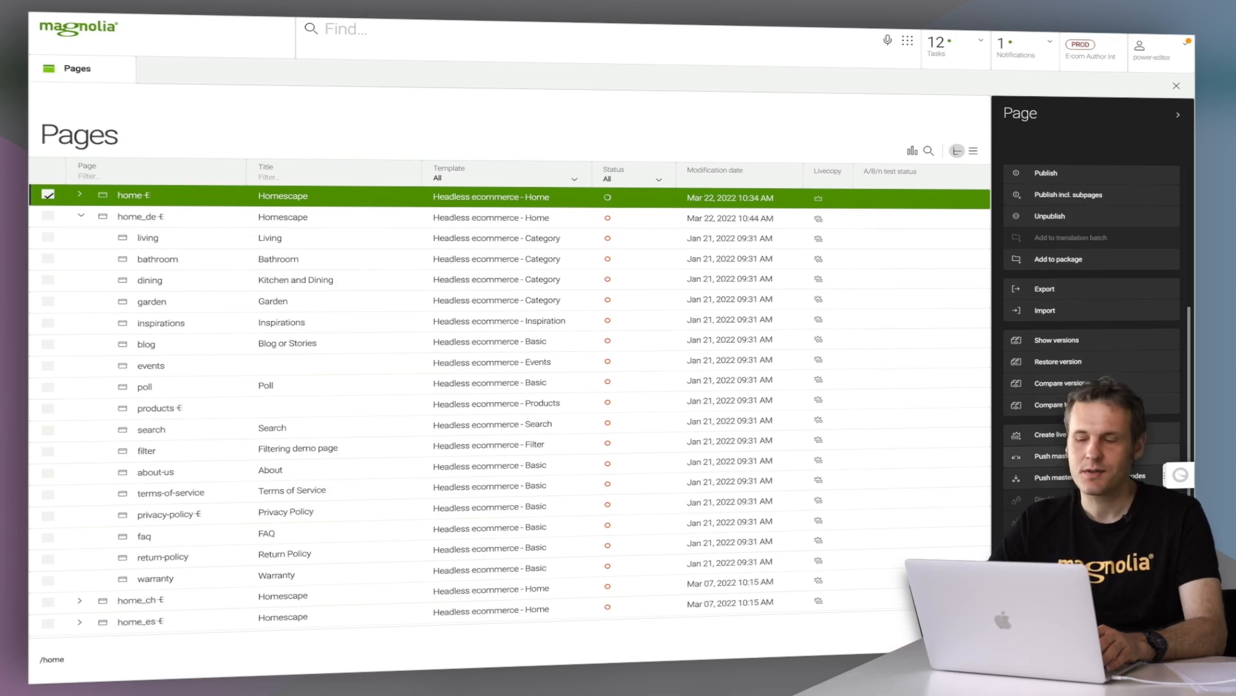
{"action": "left_click", "coordinate": [1082, 456]}
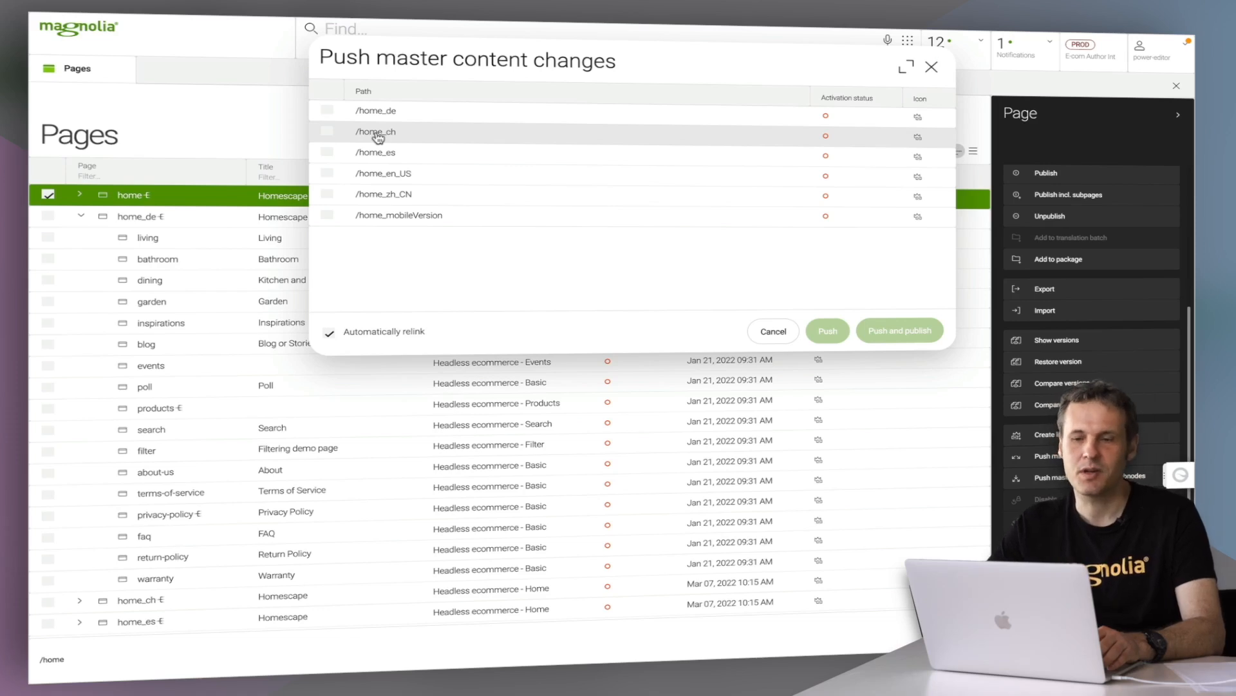
{"action": "left_click", "coordinate": [327, 111]}
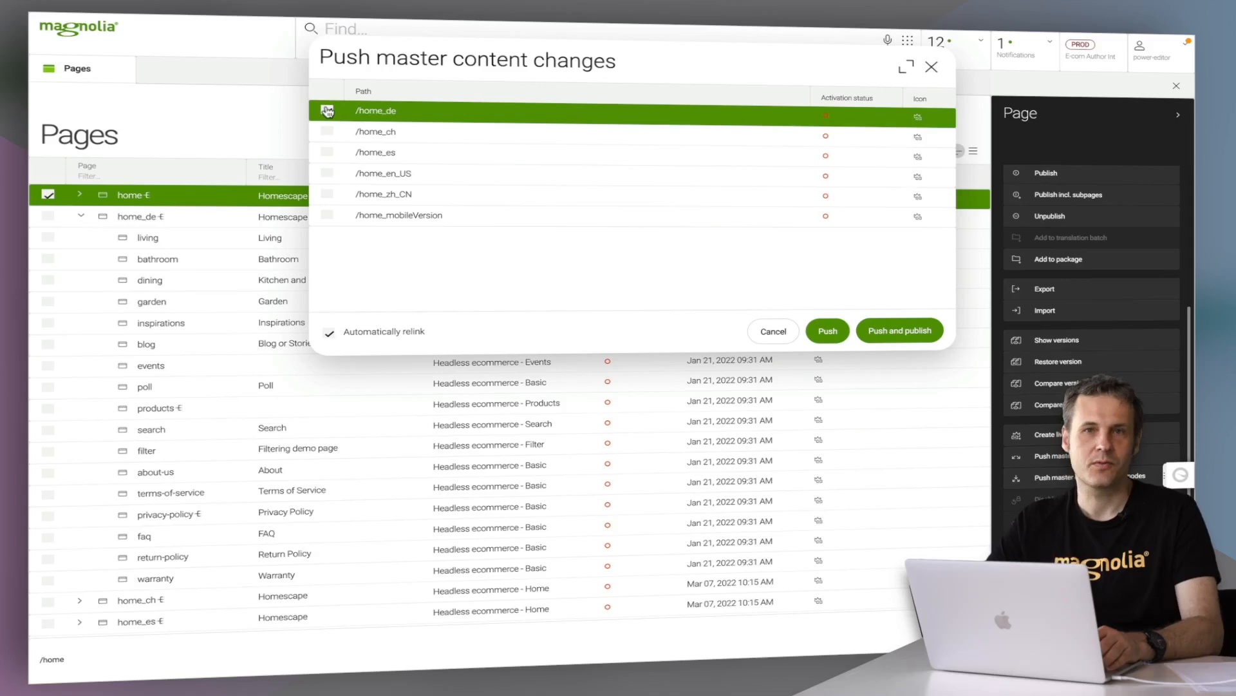
{"action": "left_click", "coordinate": [829, 332]}
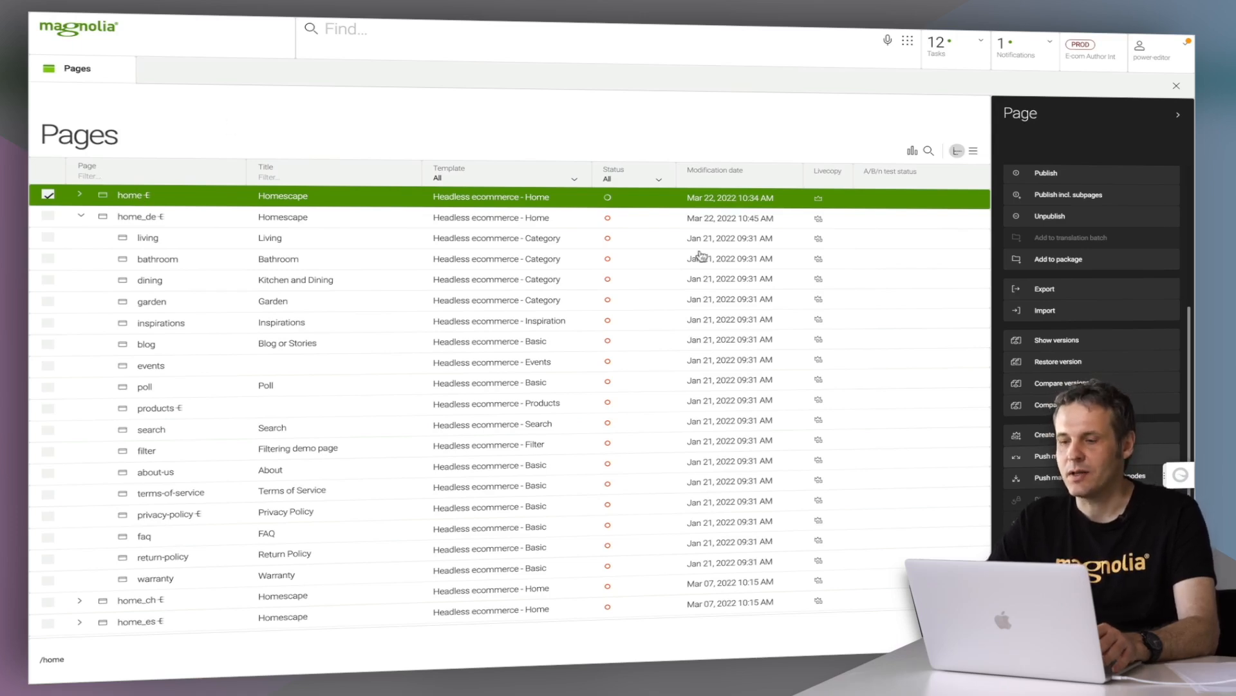
{"action": "scroll", "coordinate": [1056, 375], "scroll_direction": "down", "scroll_amount": 3}
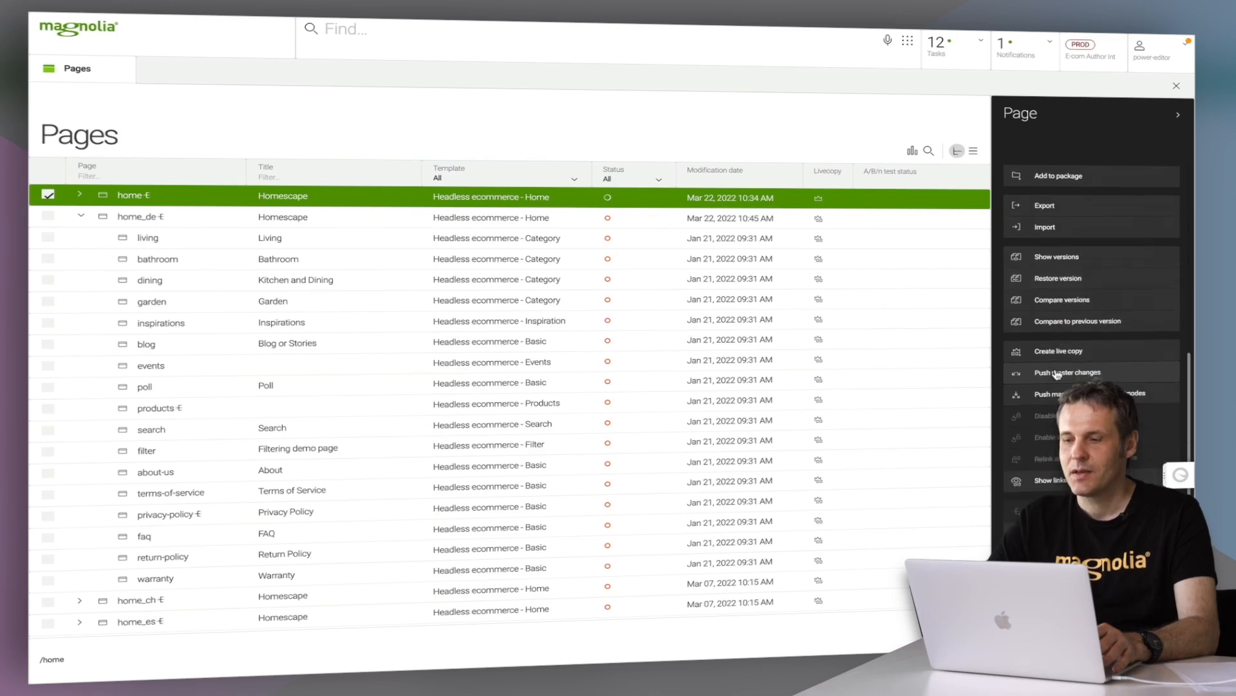
{"action": "scroll", "coordinate": [1057, 375], "scroll_direction": "up", "scroll_amount": 3}
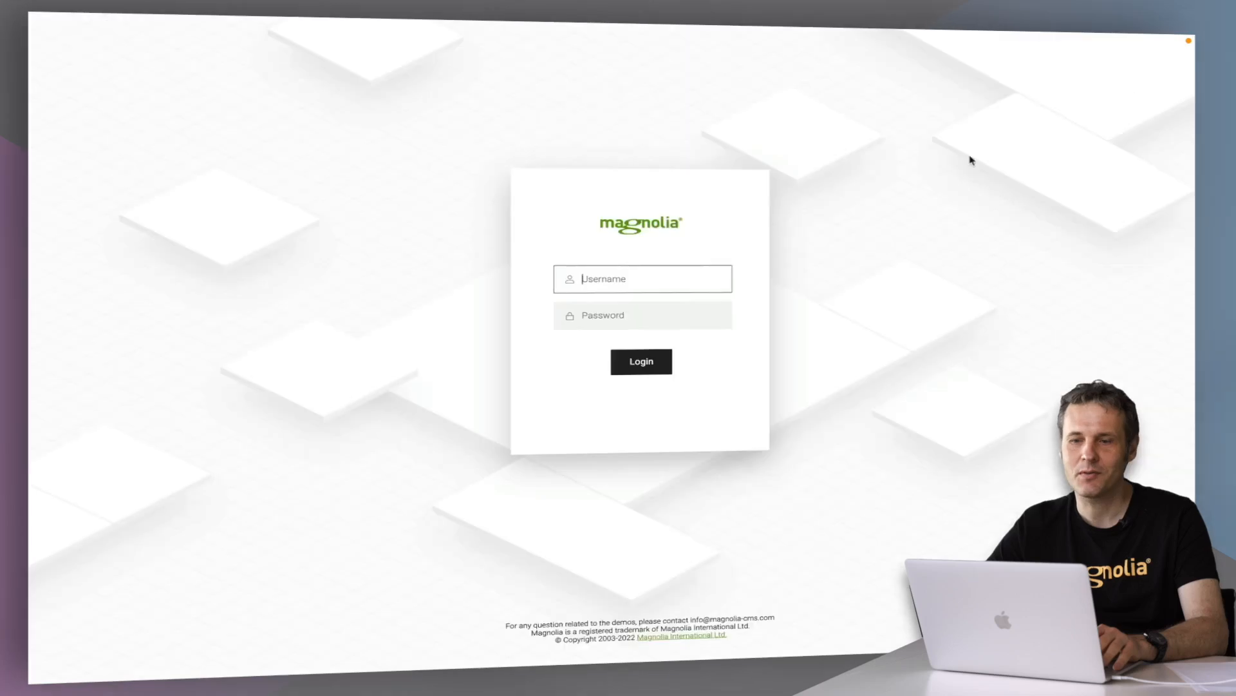
Step: Log in as a different user with the saved username and password
{"action": "left_click", "coordinate": [648, 298]}
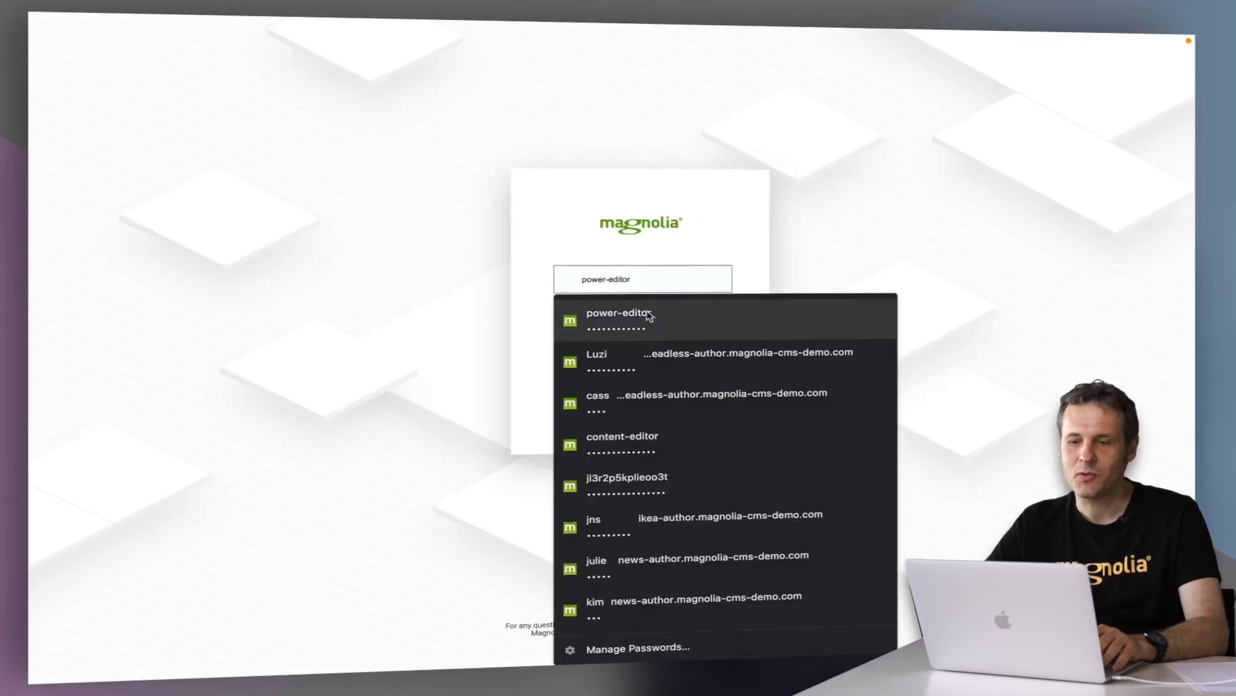
{"action": "left_click", "coordinate": [618, 483]}
{"action": "left_click", "coordinate": [640, 364]}
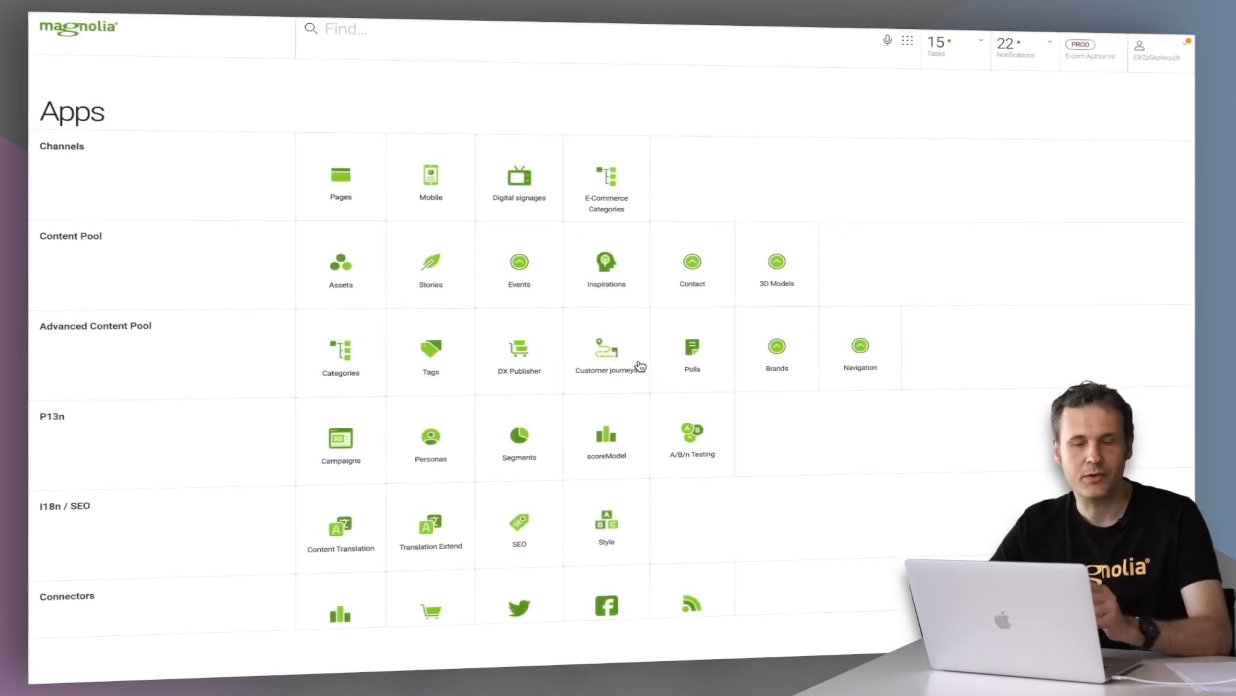
Step: Open the Pages app and start adding the home page to a new translation batch
{"action": "left_click", "coordinate": [341, 192]}
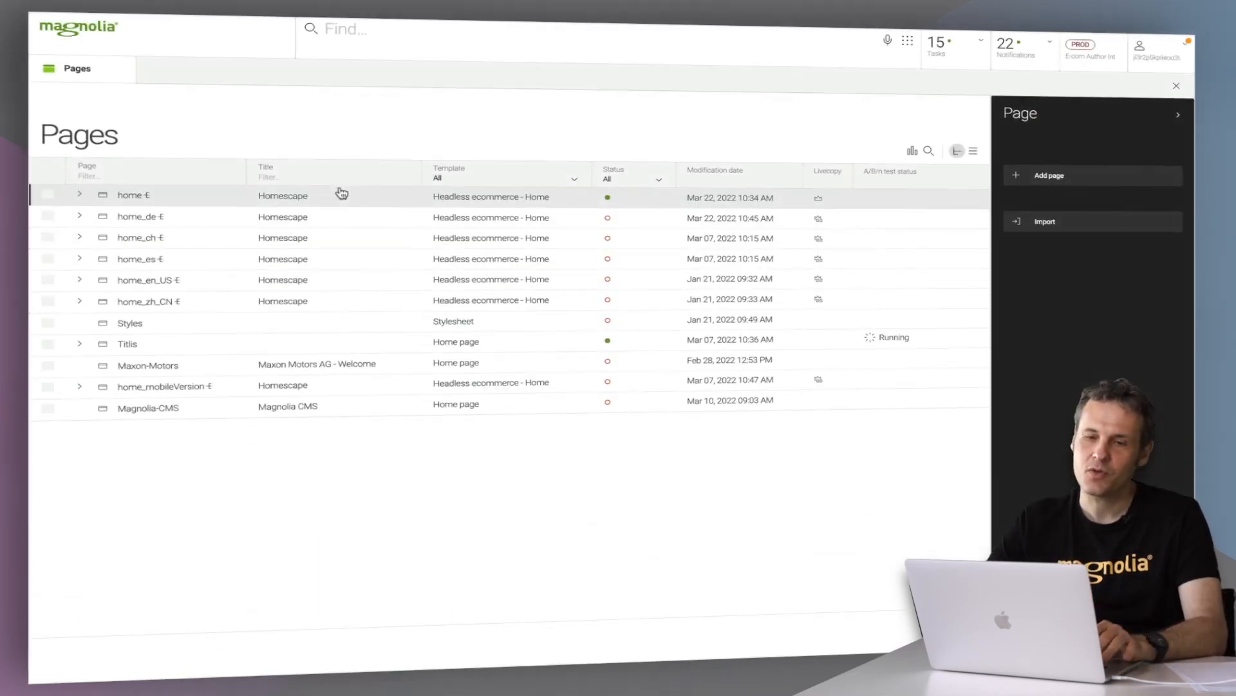
{"action": "left_click", "coordinate": [321, 198]}
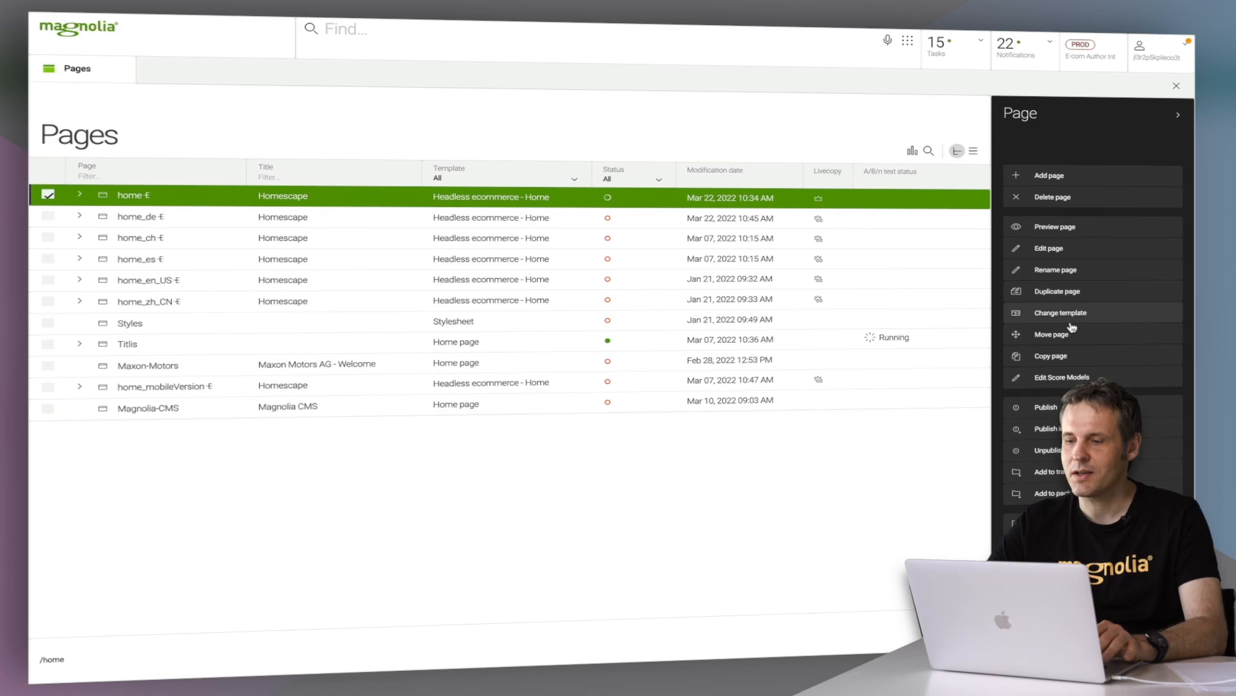
{"action": "scroll", "coordinate": [1058, 416], "scroll_direction": "down", "scroll_amount": 2}
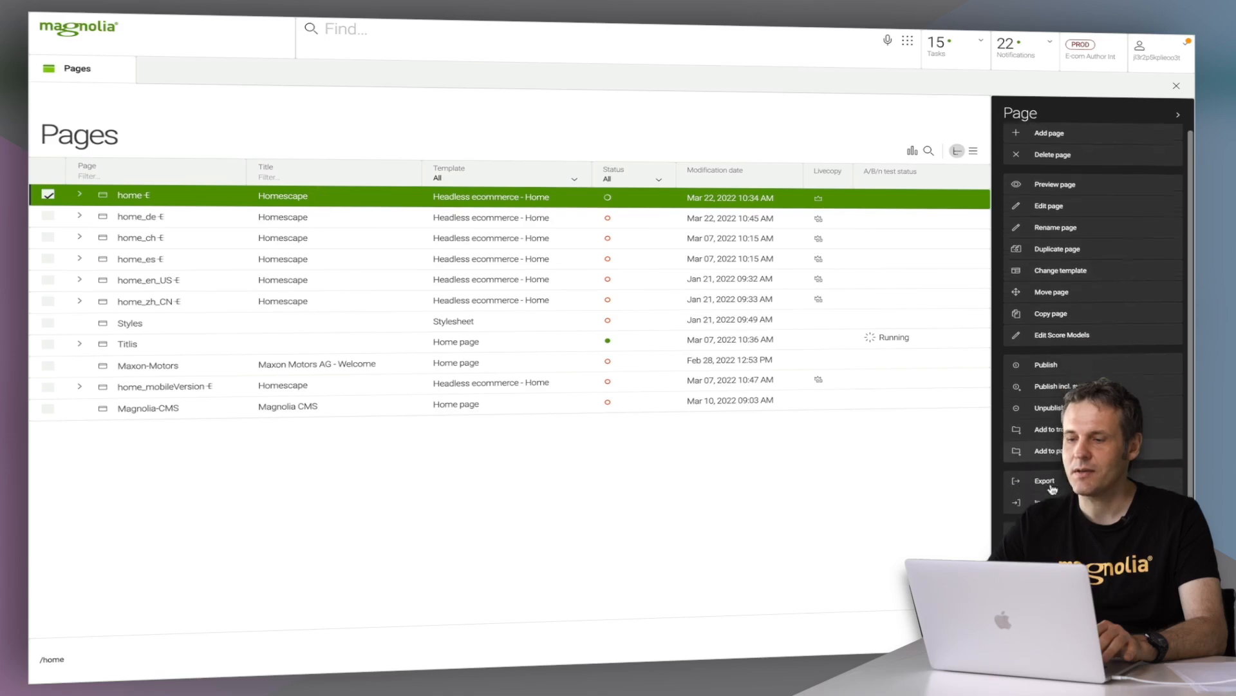
{"action": "left_click", "coordinate": [1055, 428]}
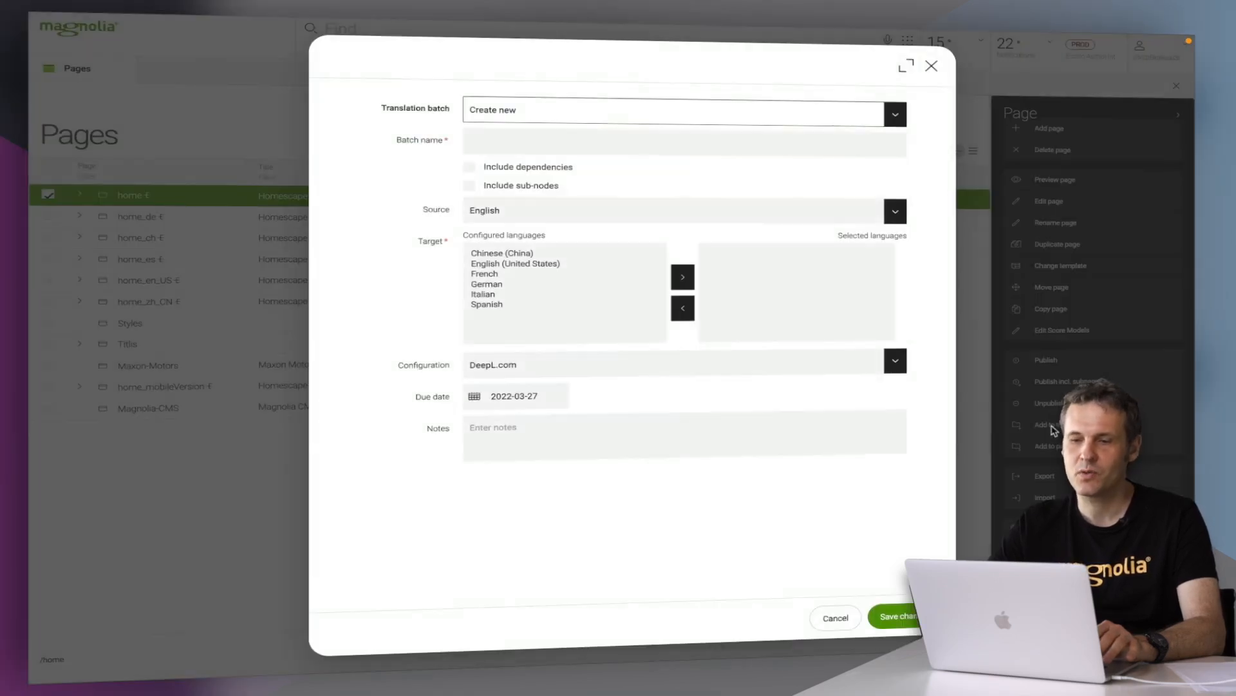
Step: Name the new translation batch "Skiing campaign" and keep English as its source language
{"action": "left_click", "coordinate": [533, 149]}
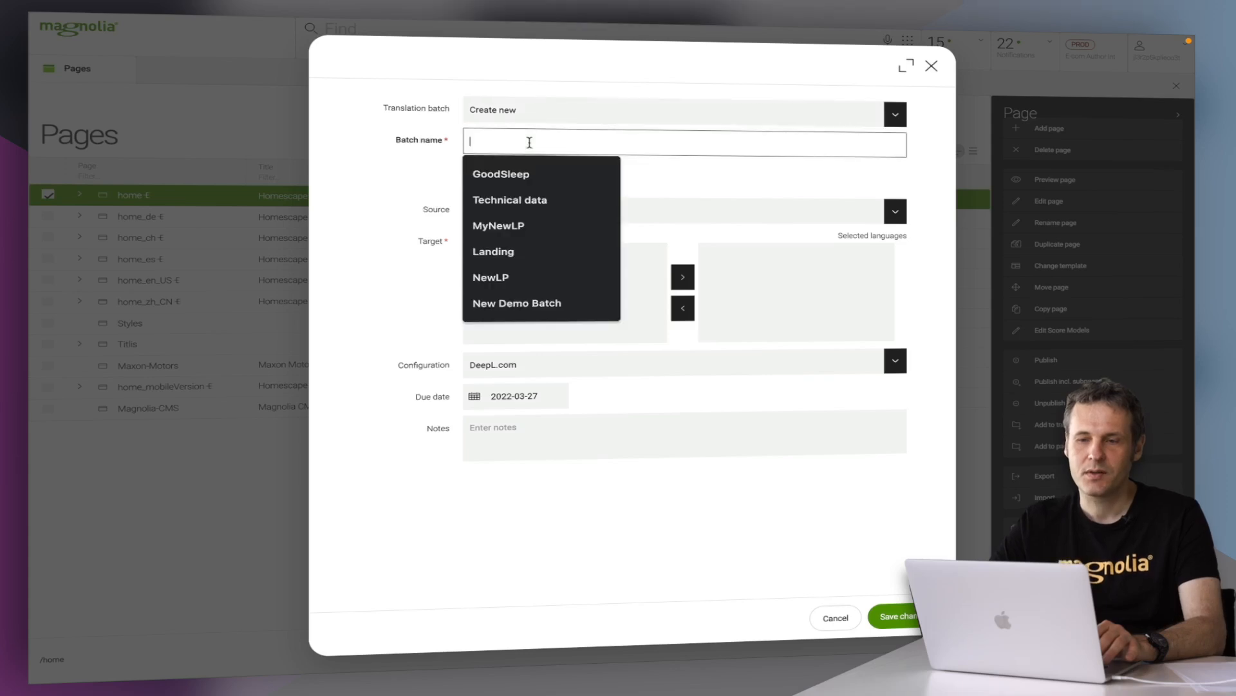
{"action": "type", "text": "Skii"}
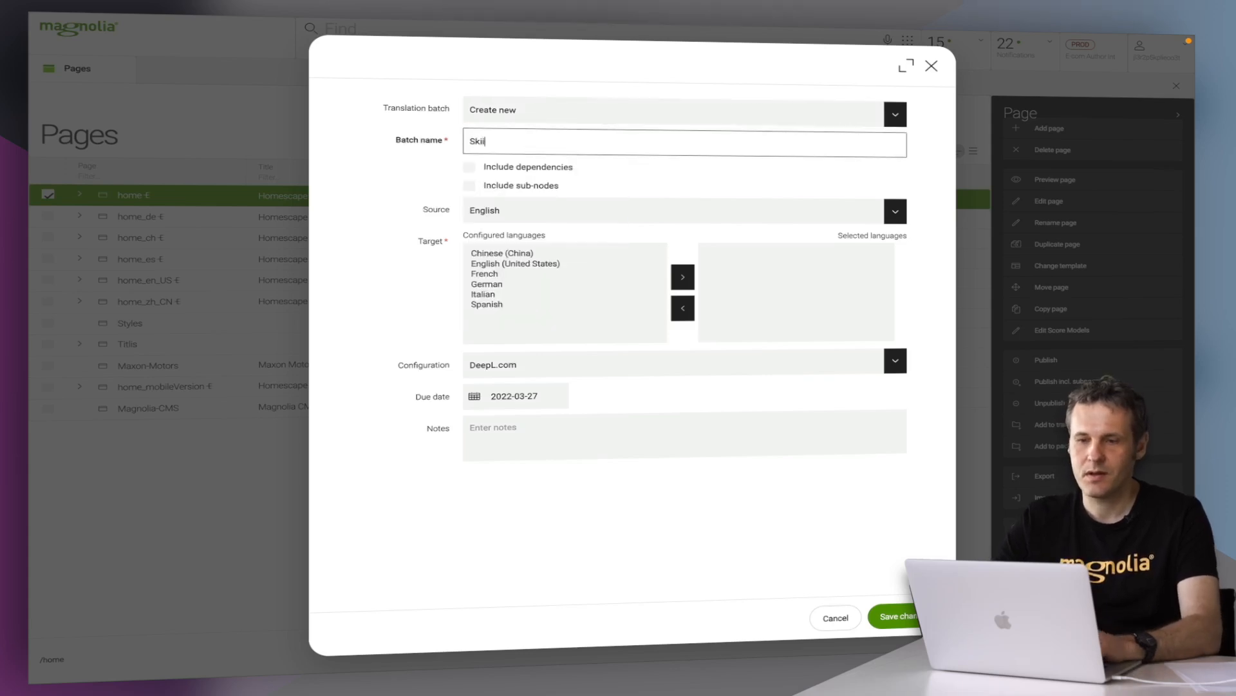
{"action": "type", "text": "ng campaign"}
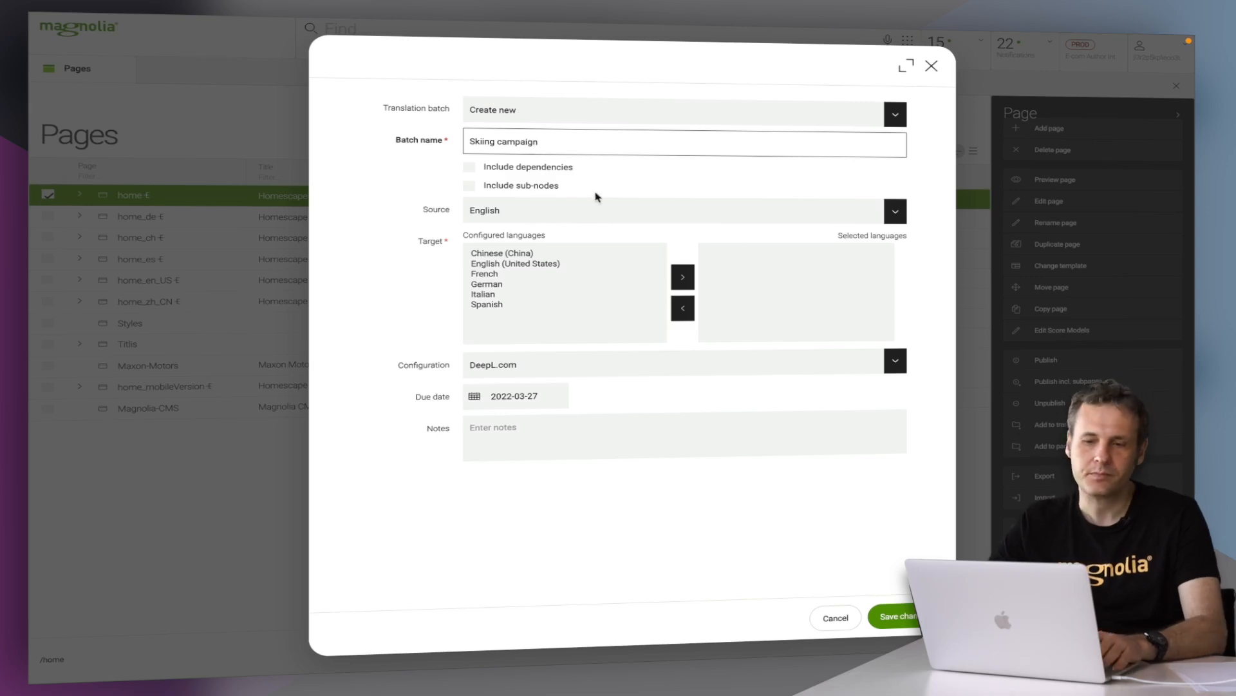
{"action": "left_click", "coordinate": [547, 211]}
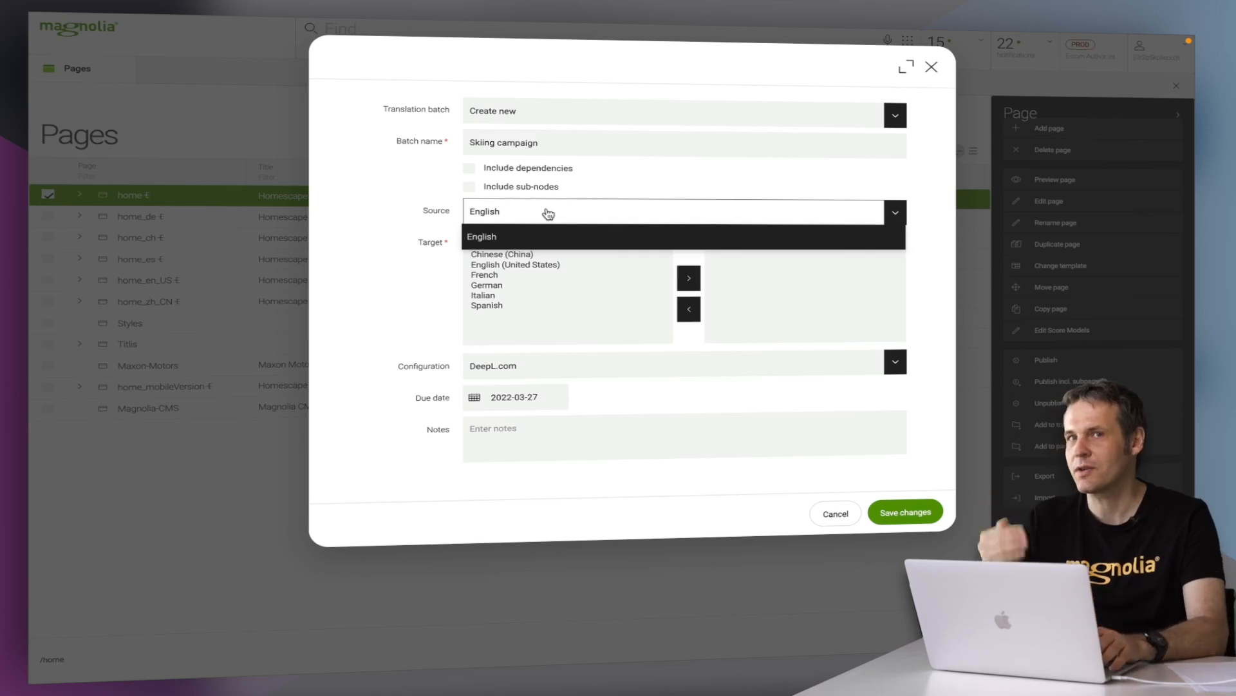
{"action": "left_click", "coordinate": [433, 321]}
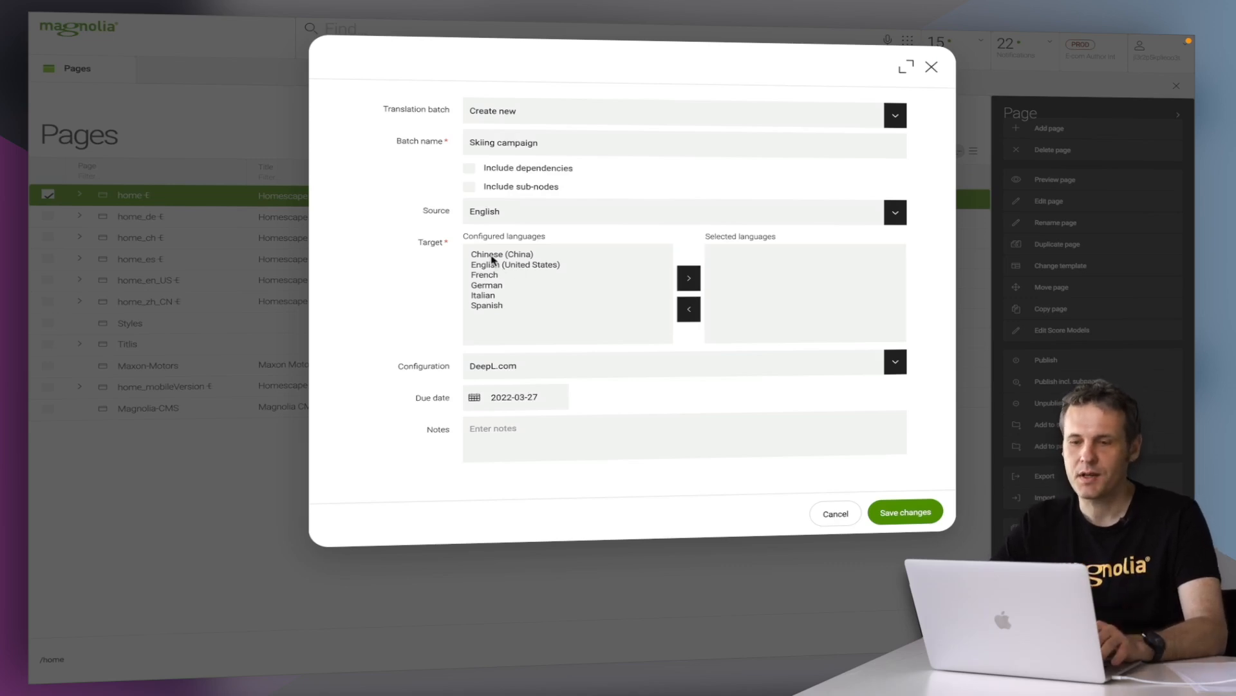
Step: Add French, Italian, German and Spanish as the batch's target languages
{"action": "left_click", "coordinate": [490, 275]}
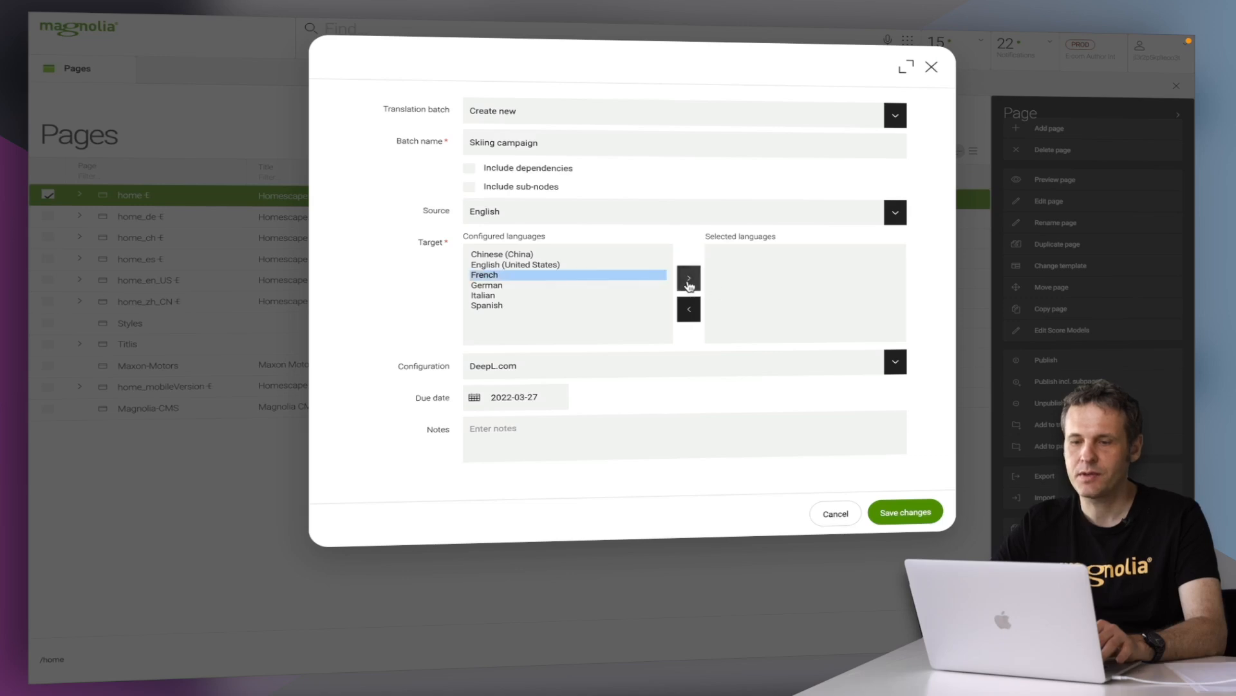
{"action": "left_click", "coordinate": [689, 278]}
{"action": "left_click", "coordinate": [485, 286]}
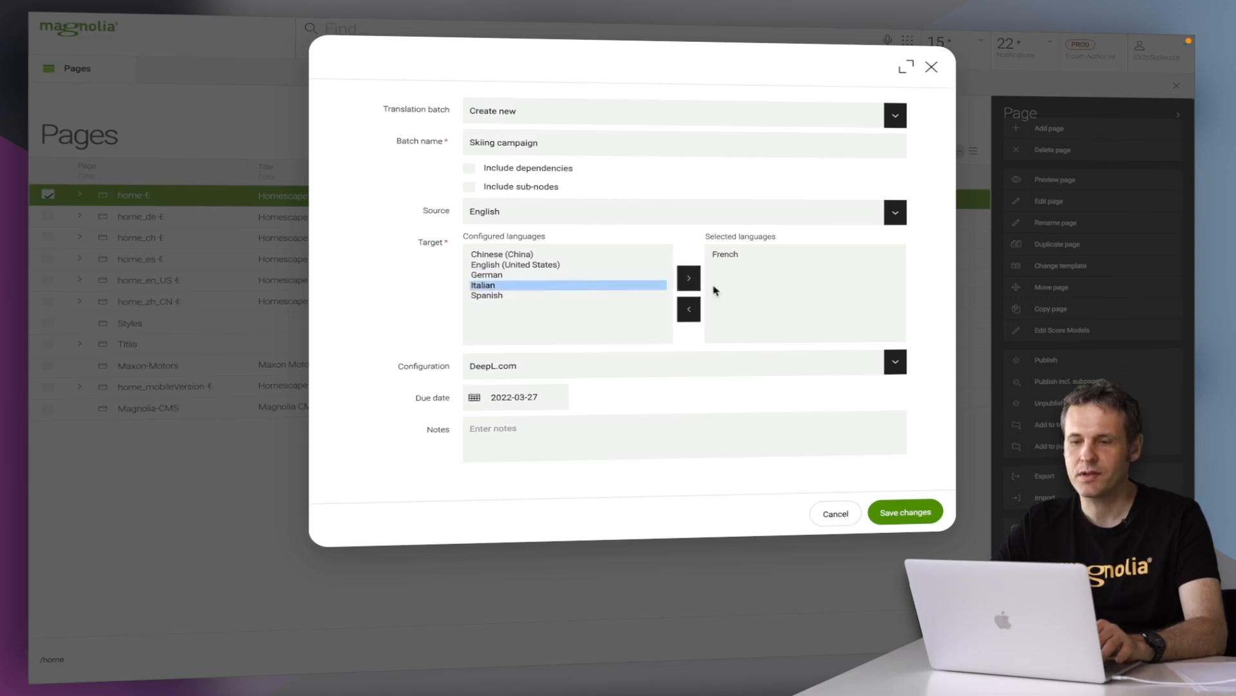
{"action": "left_click", "coordinate": [689, 278]}
{"action": "left_click", "coordinate": [539, 275]}
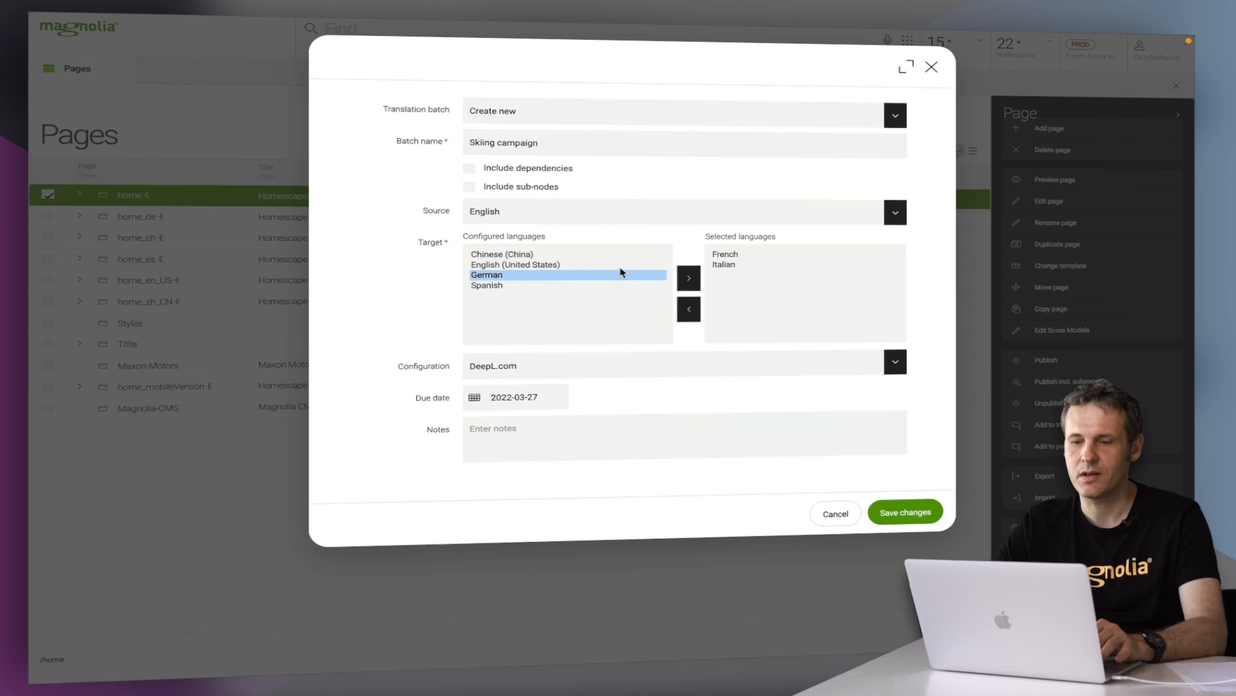
{"action": "left_click", "coordinate": [686, 281]}
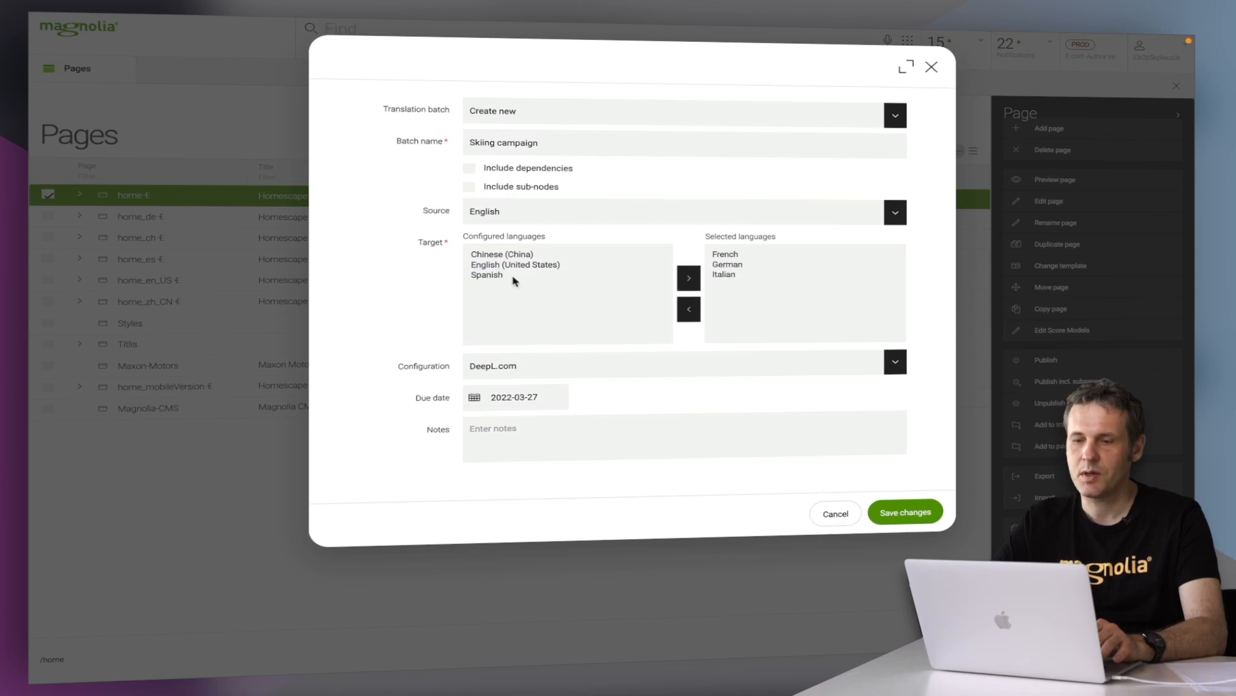
{"action": "left_click", "coordinate": [513, 276]}
{"action": "left_click", "coordinate": [690, 278]}
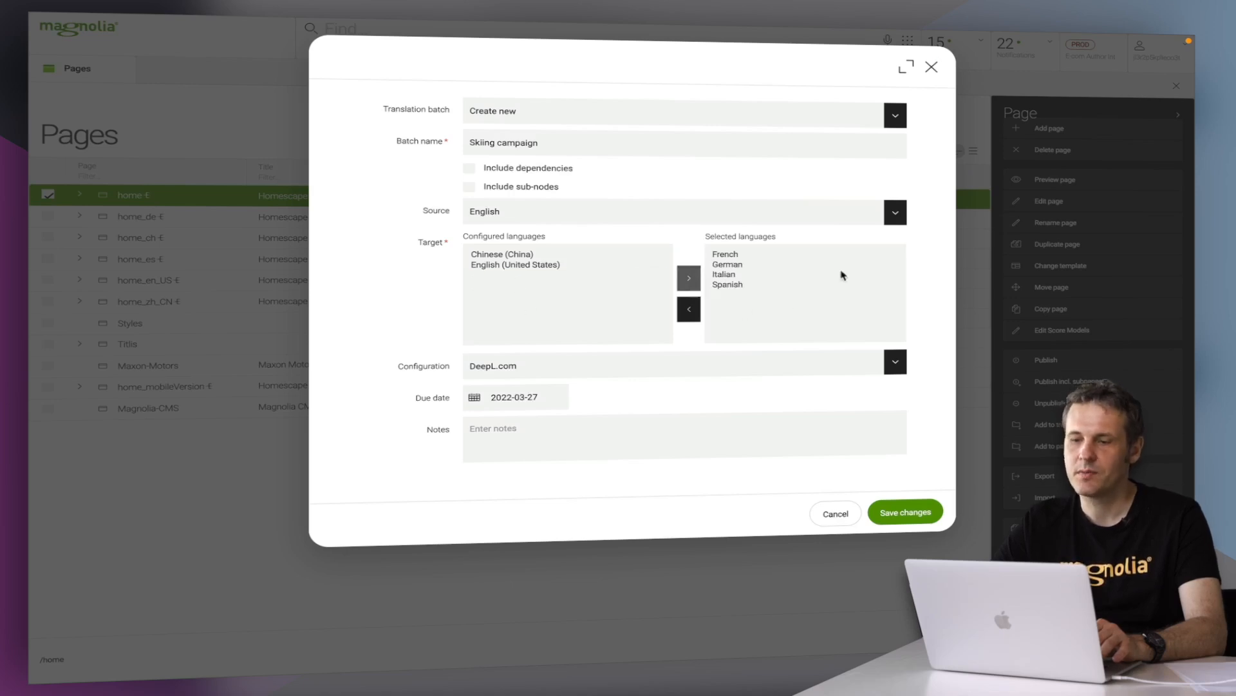
Step: Keep DeepL.com as the translation configuration, leave the notes empty and save the batch
{"action": "left_click", "coordinate": [902, 366]}
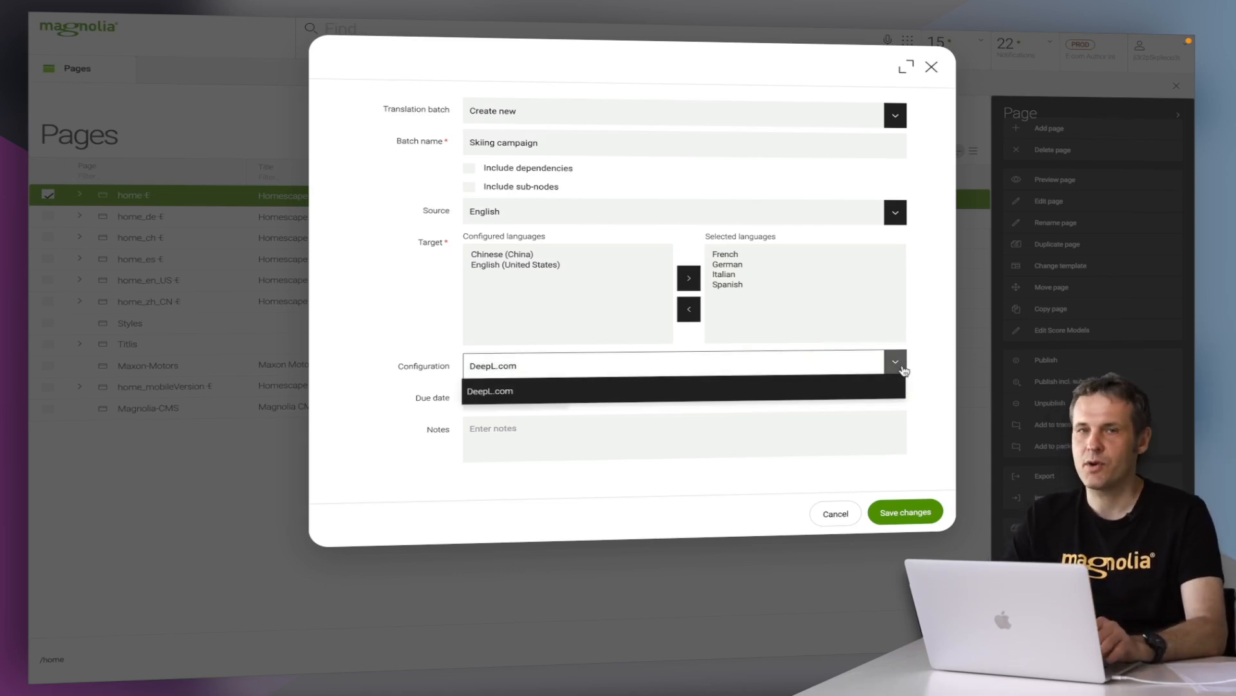
{"action": "left_click", "coordinate": [903, 368]}
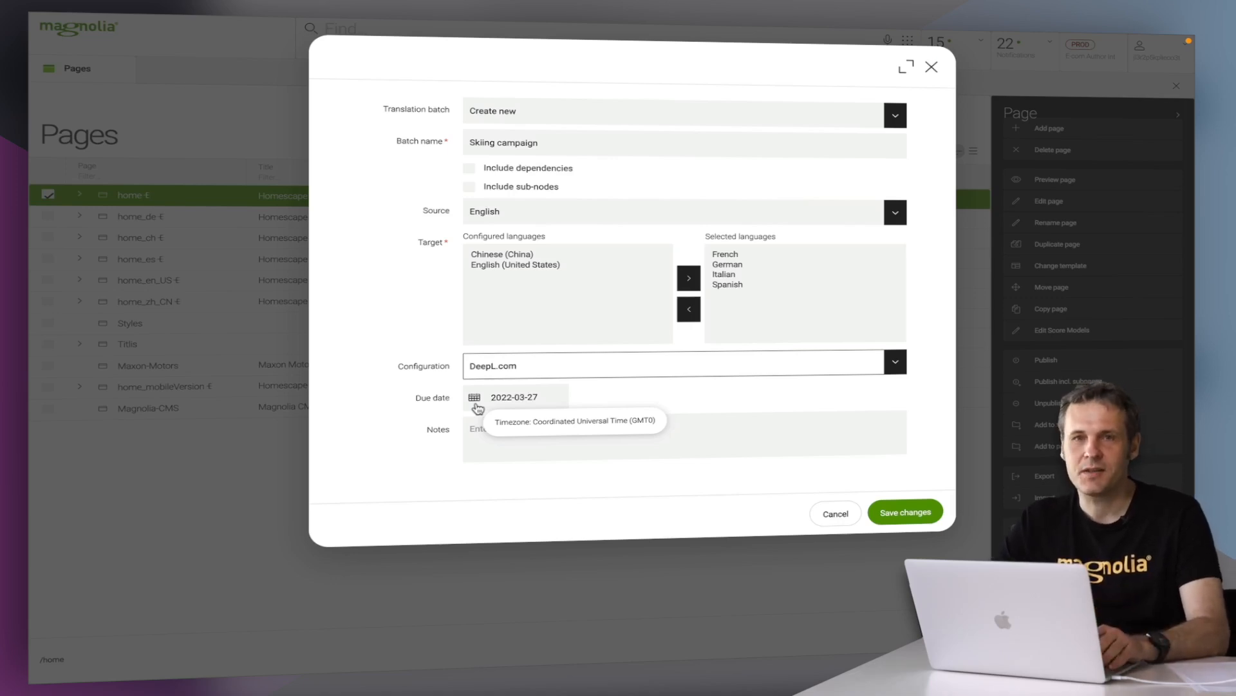
{"action": "left_click", "coordinate": [508, 442]}
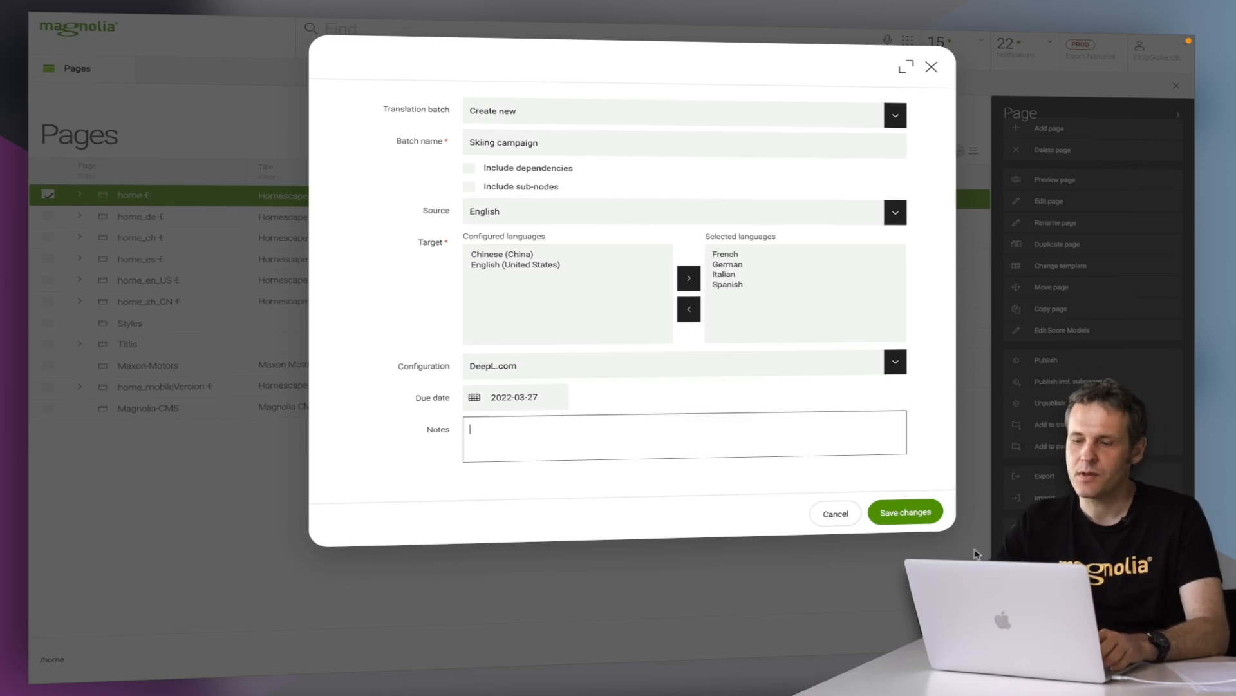
{"action": "left_click", "coordinate": [905, 514]}
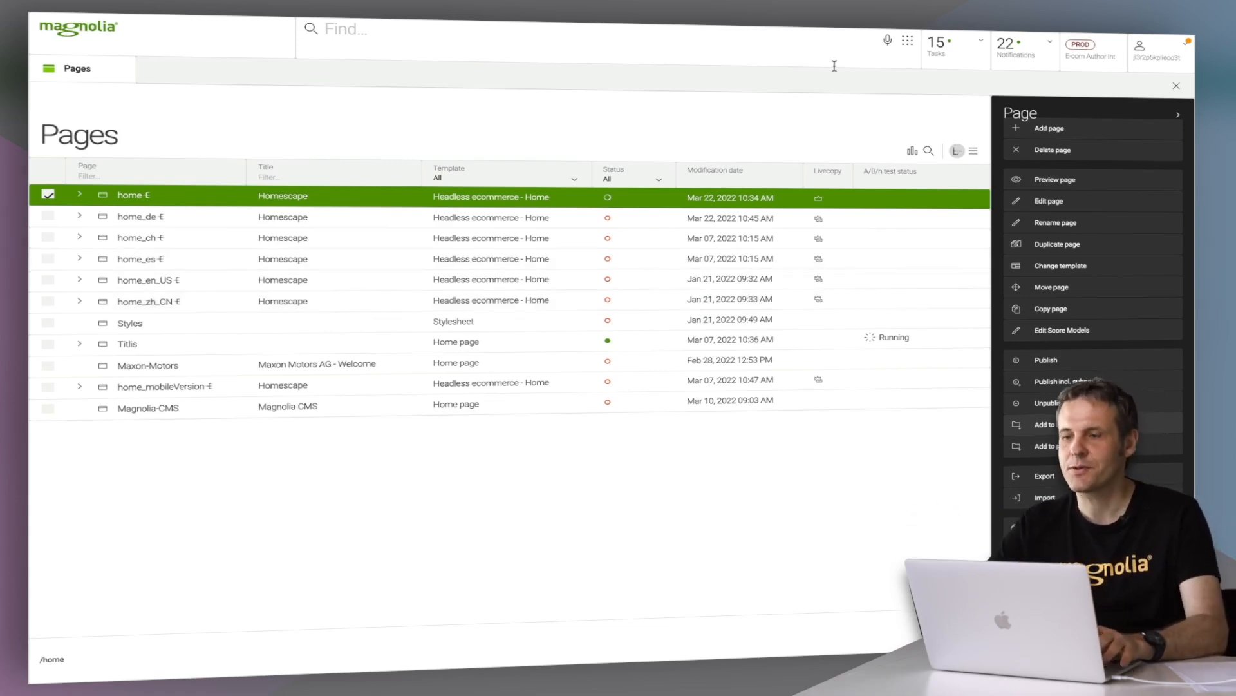
Step: Open the list of translation batches from the app overview
{"action": "left_click", "coordinate": [907, 41]}
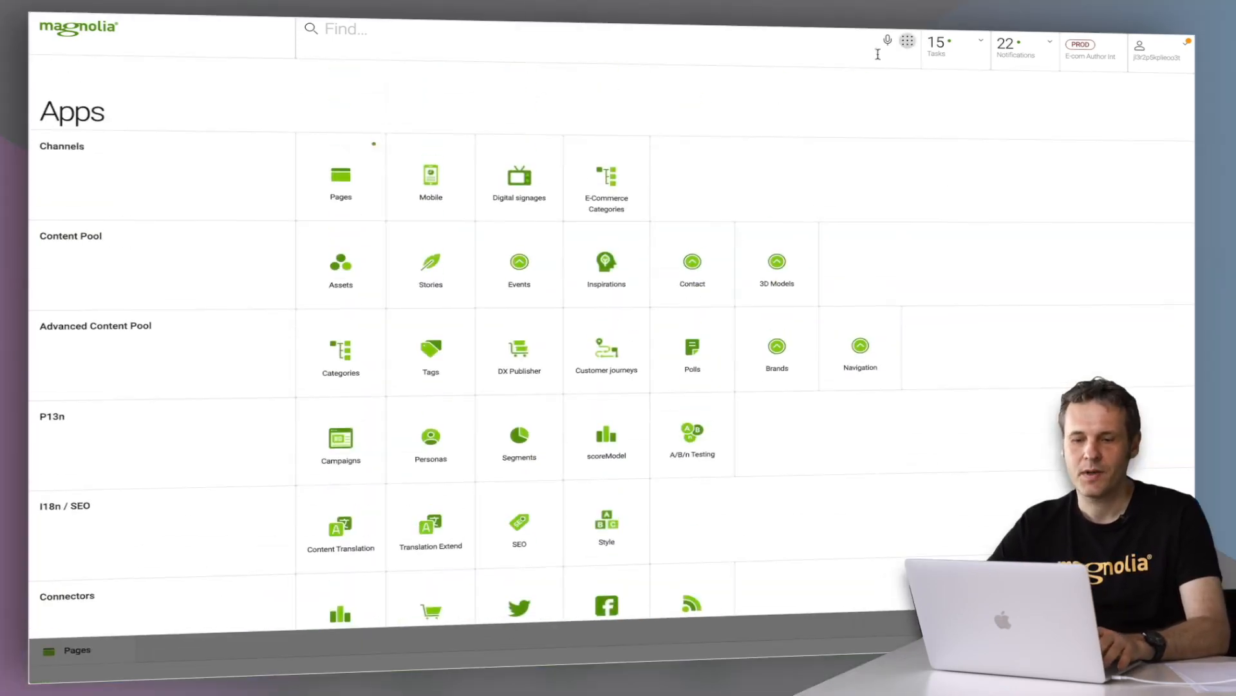
{"action": "scroll", "coordinate": [431, 435], "scroll_direction": "down", "scroll_amount": 3}
{"action": "left_click", "coordinate": [430, 422]}
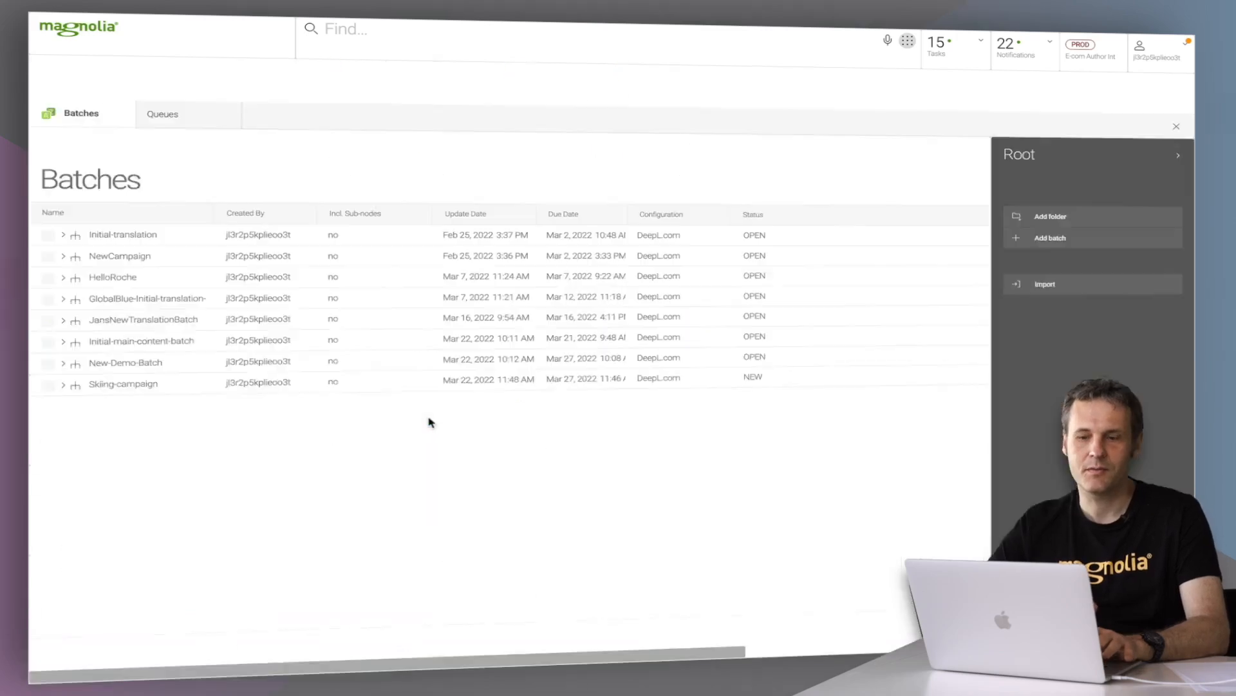
Step: Expand the Skiing-campaign batch down to its language entries and submit the batch for translation
{"action": "left_click", "coordinate": [129, 340]}
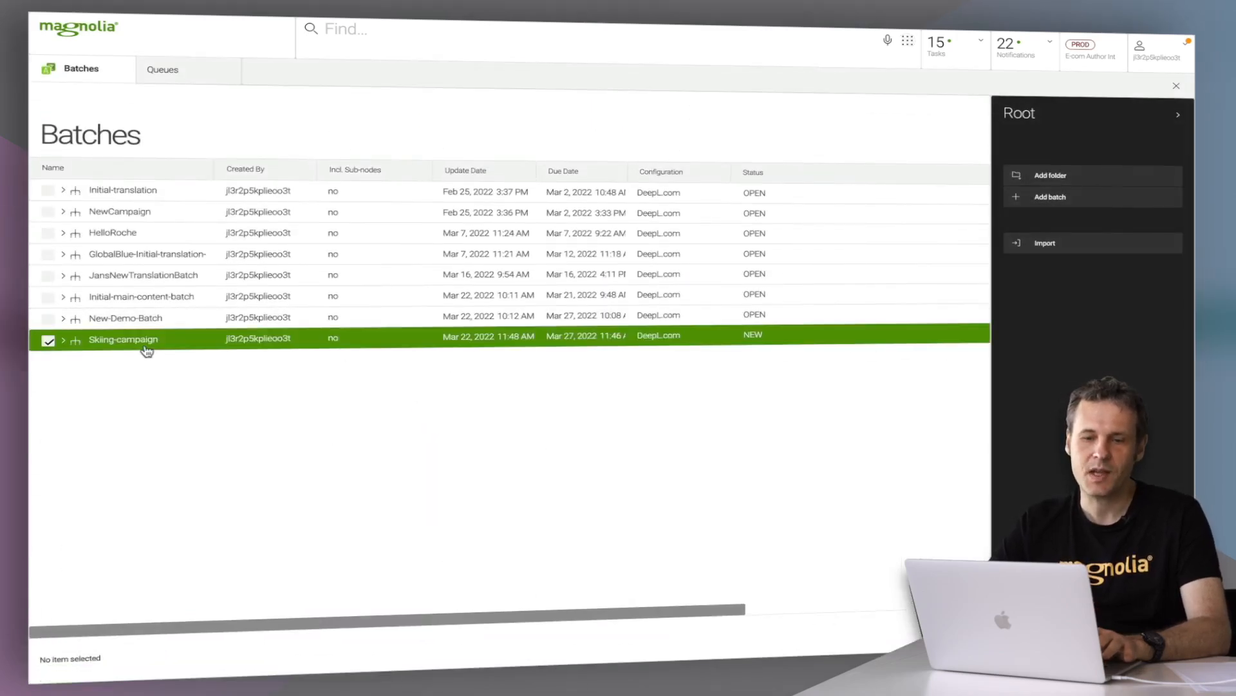
{"action": "left_click", "coordinate": [65, 341]}
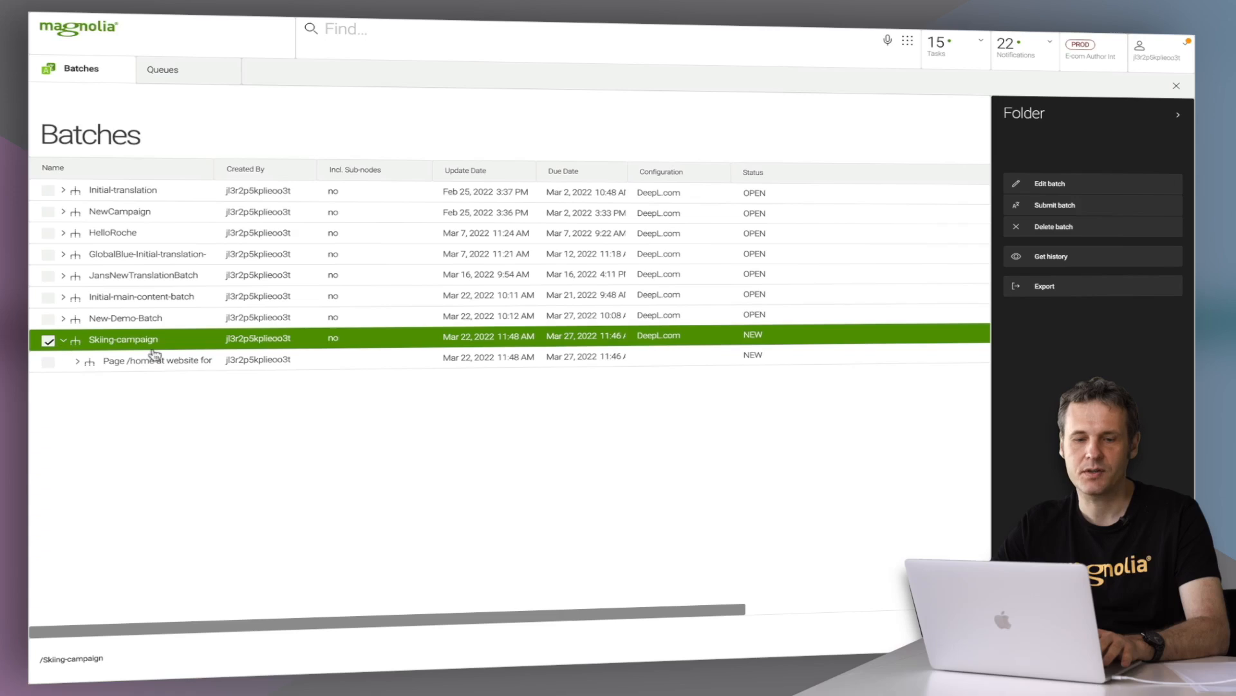
{"action": "left_click", "coordinate": [78, 361]}
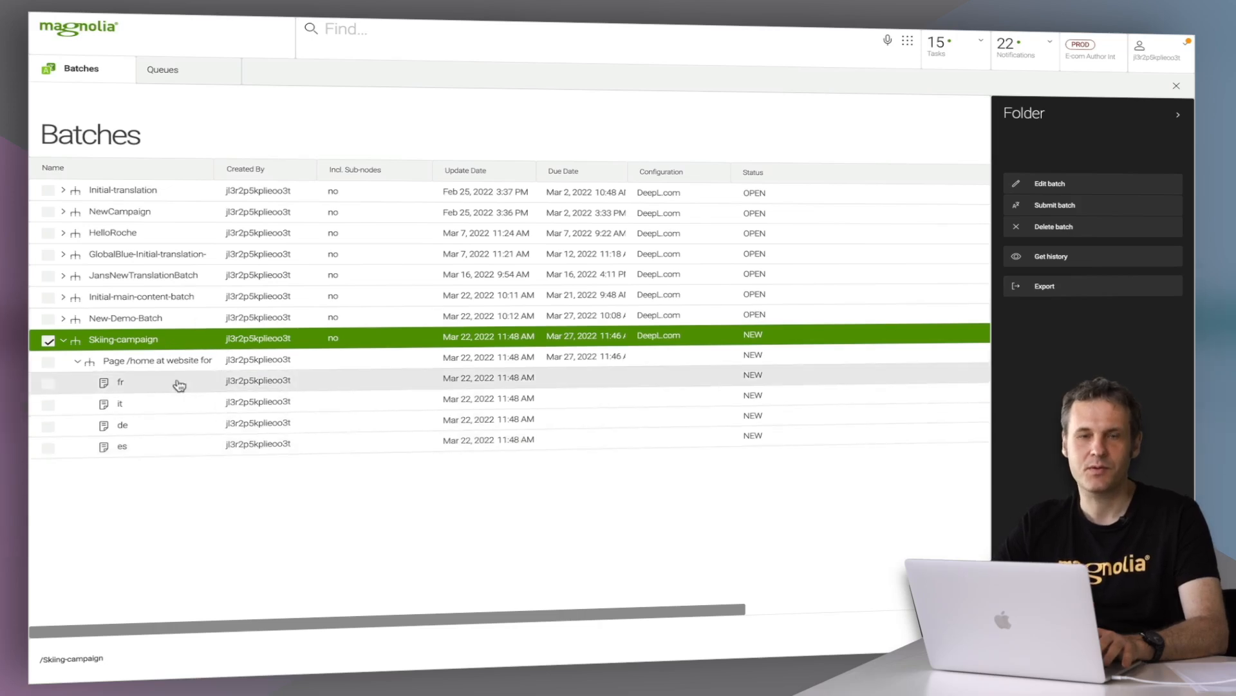
{"action": "left_click", "coordinate": [1053, 210]}
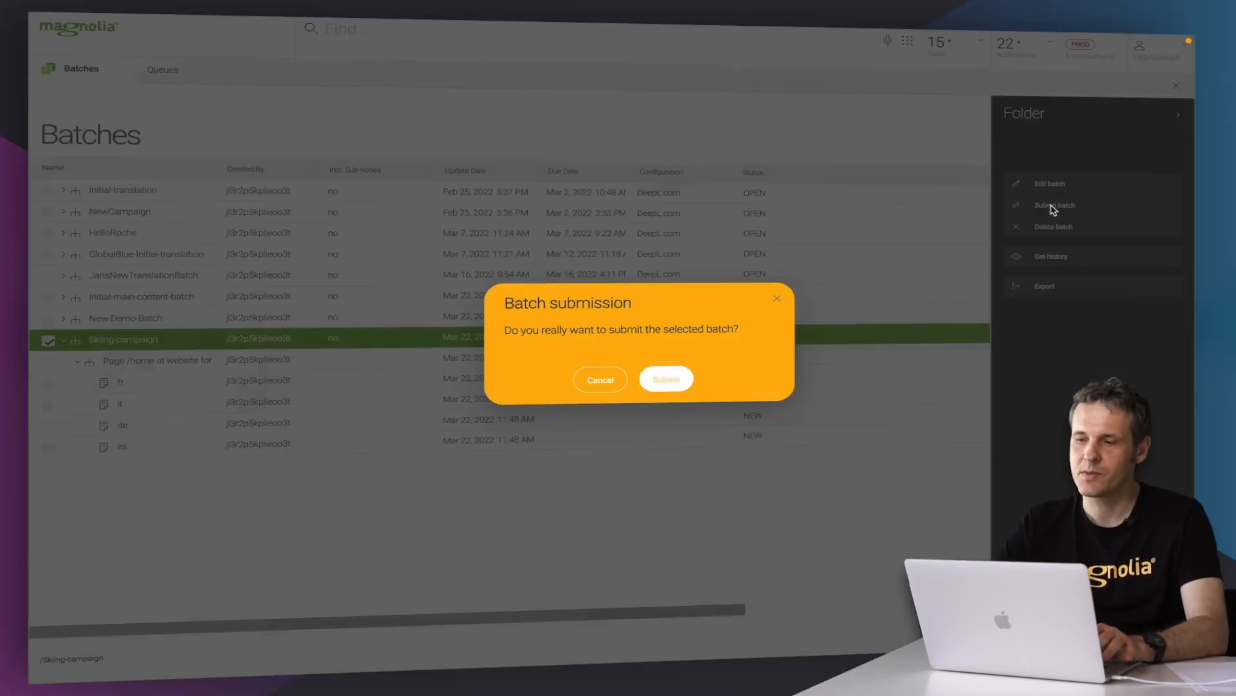
{"action": "left_click", "coordinate": [664, 385]}
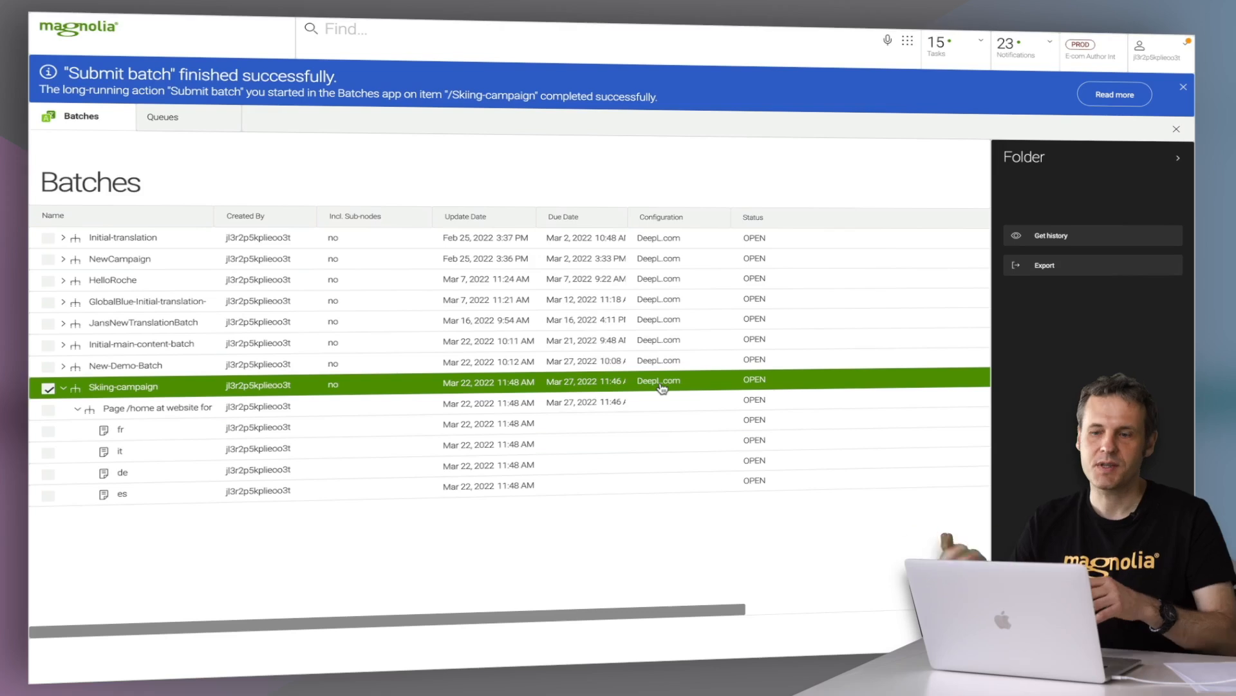
Step: Open the task list and assign the third new translation import task from Mar 22, 2022 to yourself
{"action": "left_click", "coordinate": [1182, 88]}
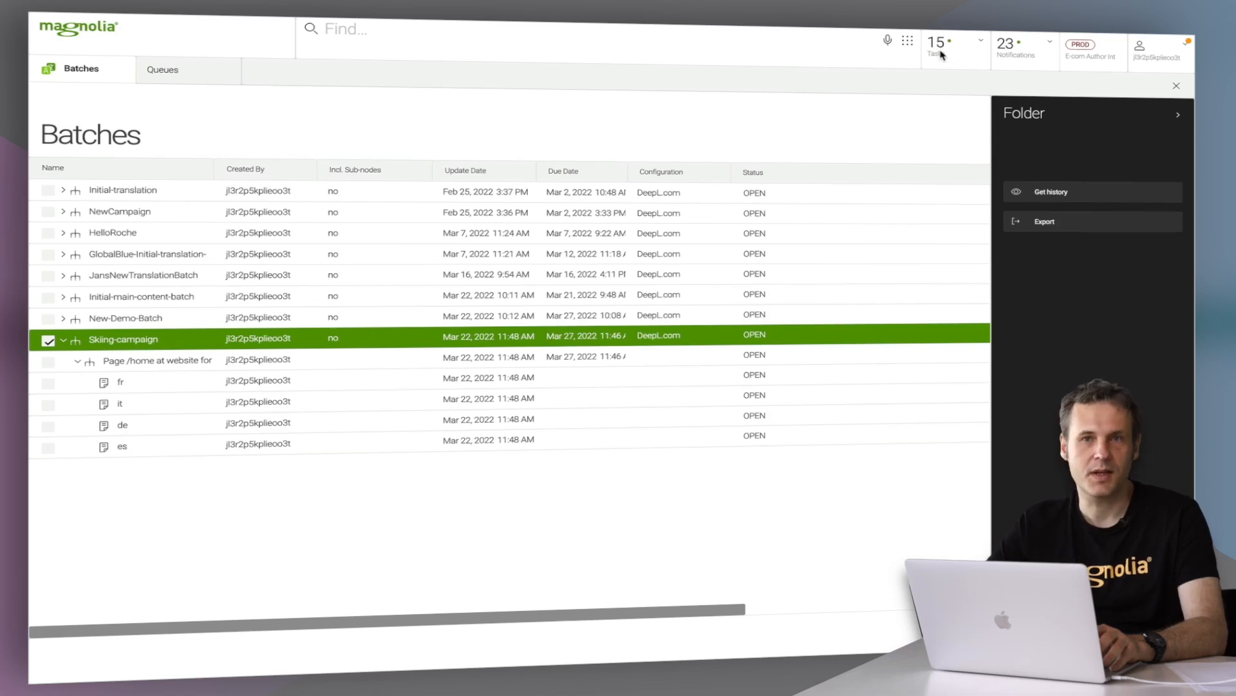
{"action": "left_click", "coordinate": [983, 44]}
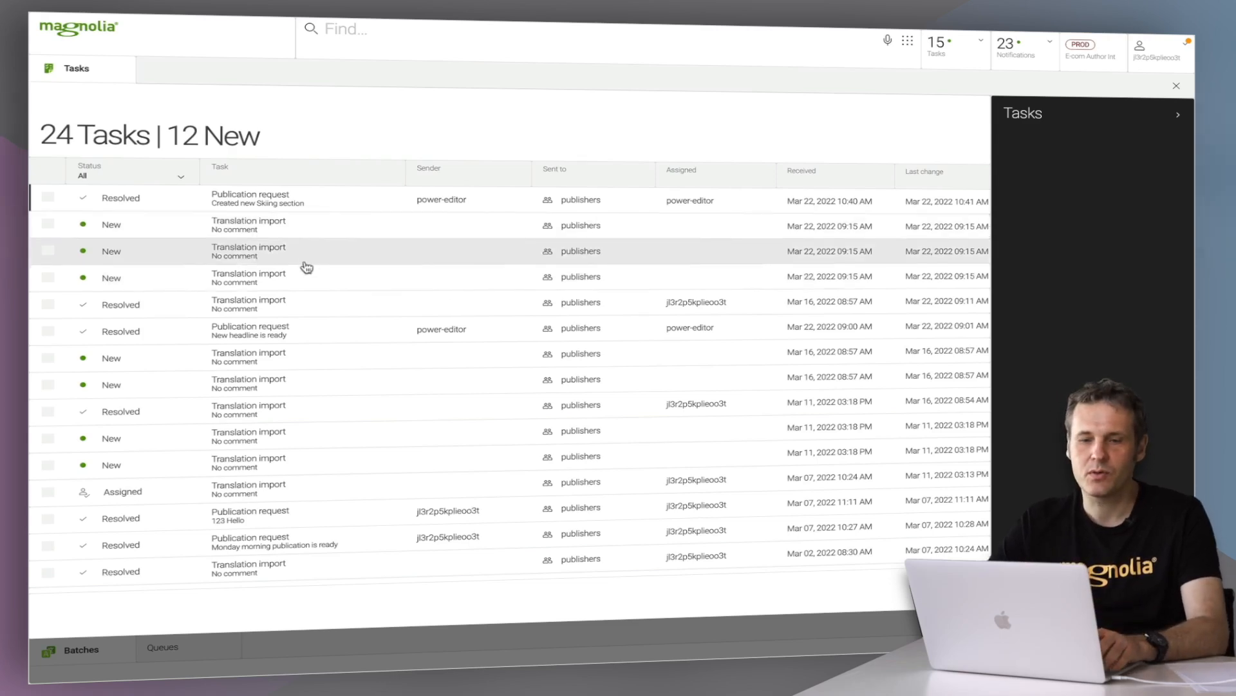
{"action": "left_click", "coordinate": [263, 277]}
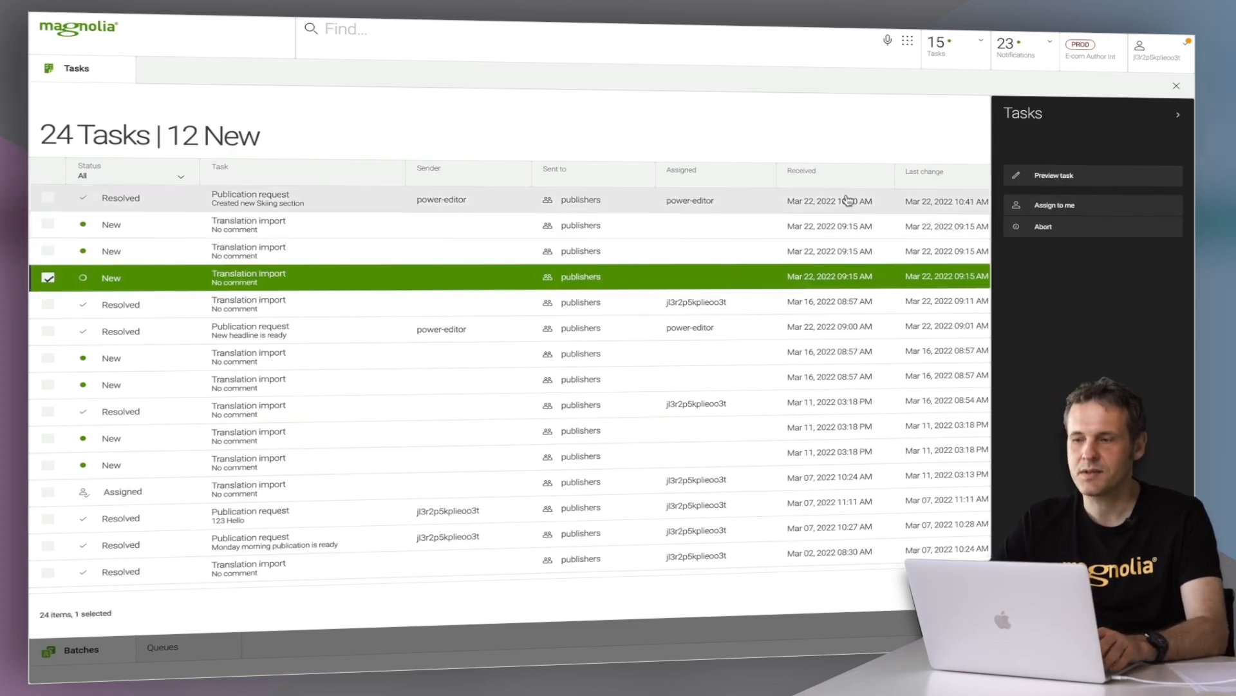
{"action": "left_click", "coordinate": [1082, 206]}
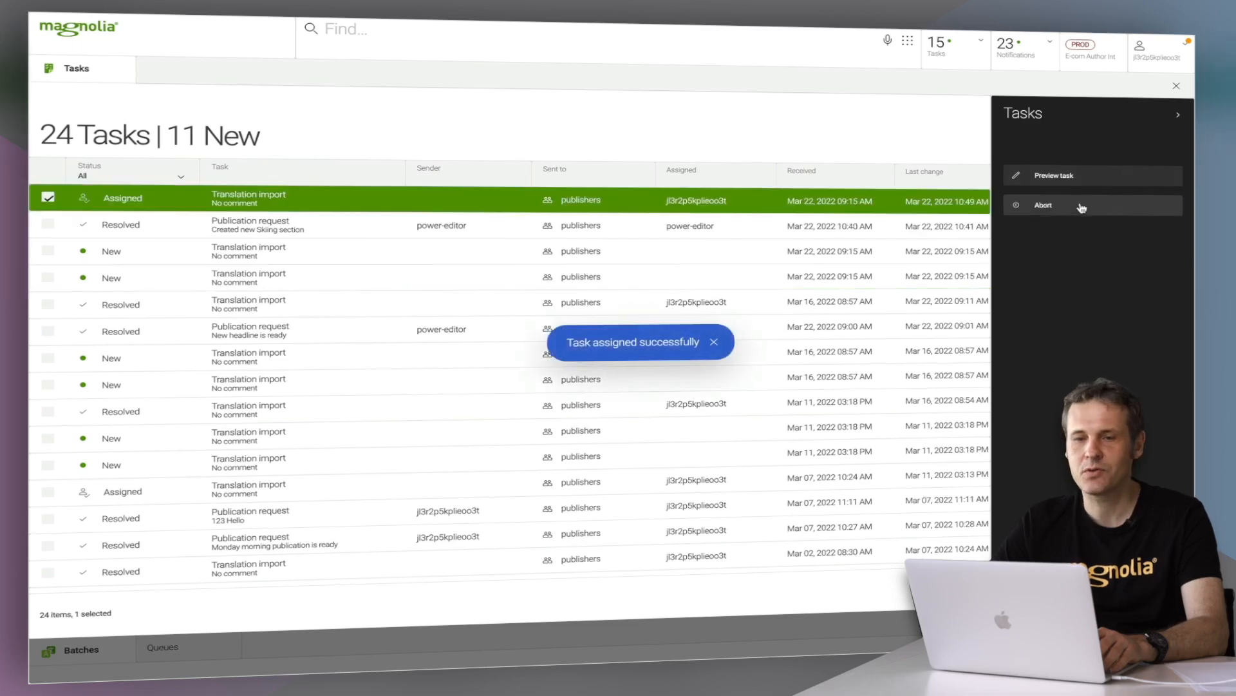
Step: Review the assigned task's original and translated values side by side, import the translation and close the comparison
{"action": "left_click", "coordinate": [1054, 176]}
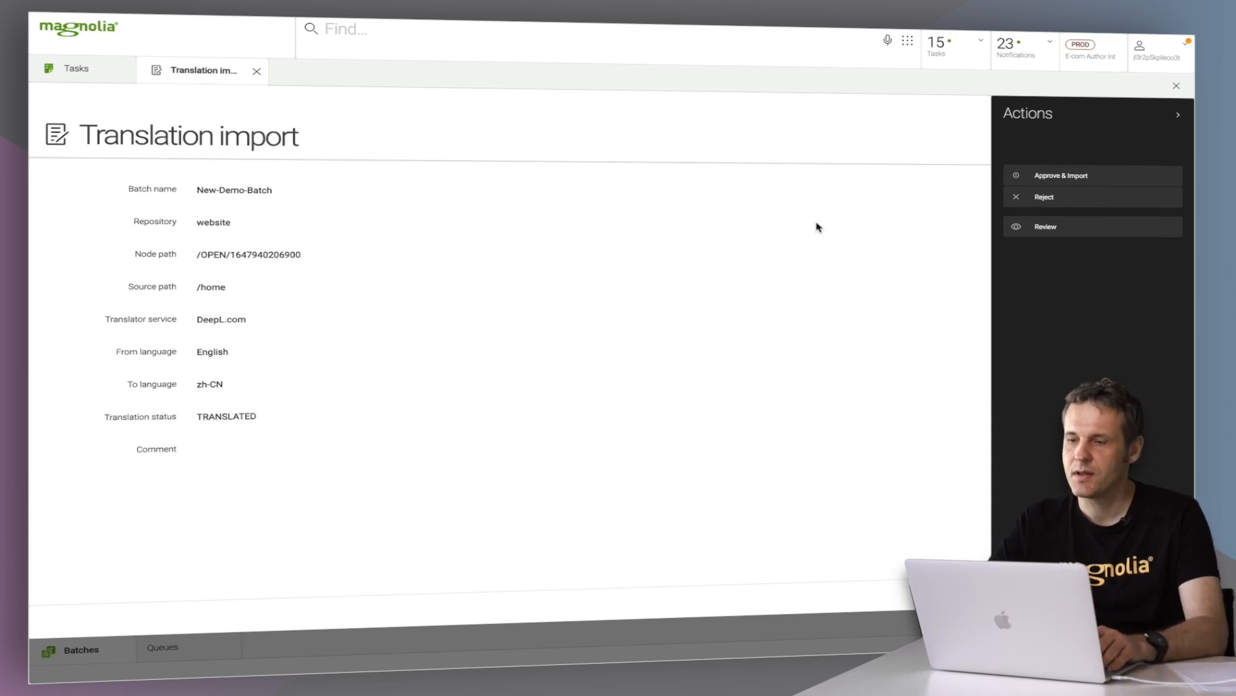
{"action": "left_click", "coordinate": [1062, 232]}
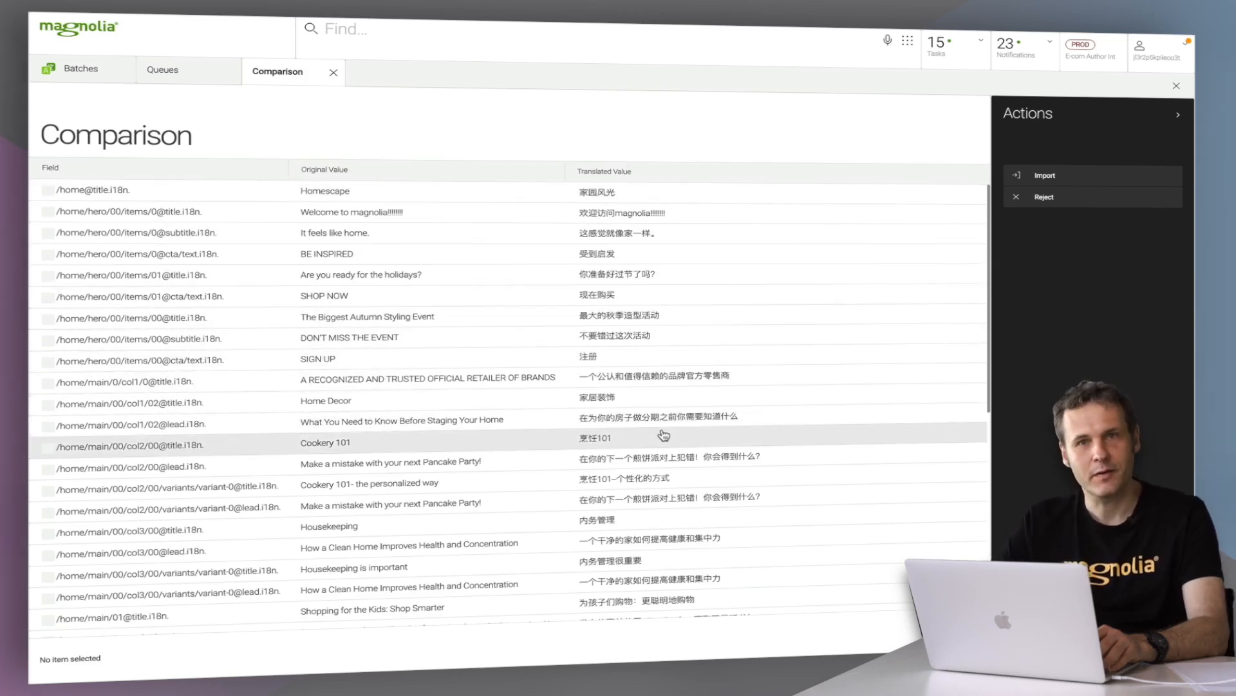
{"action": "left_click", "coordinate": [1049, 182]}
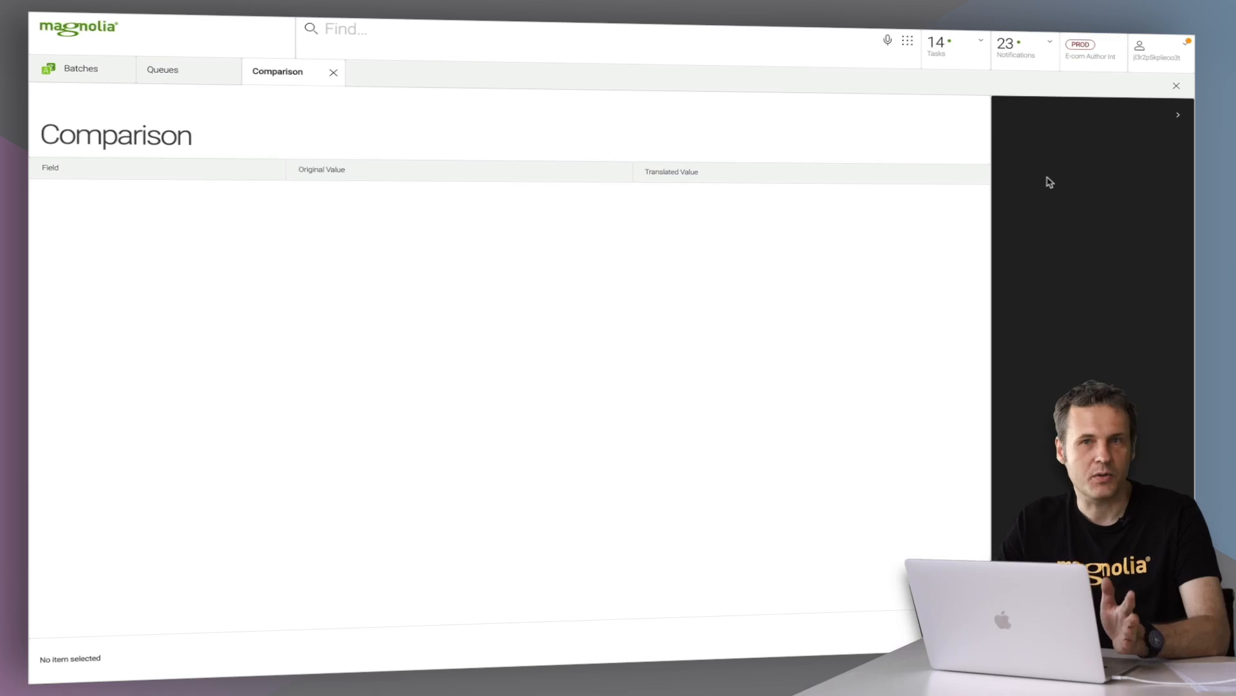
{"action": "left_click", "coordinate": [333, 72]}
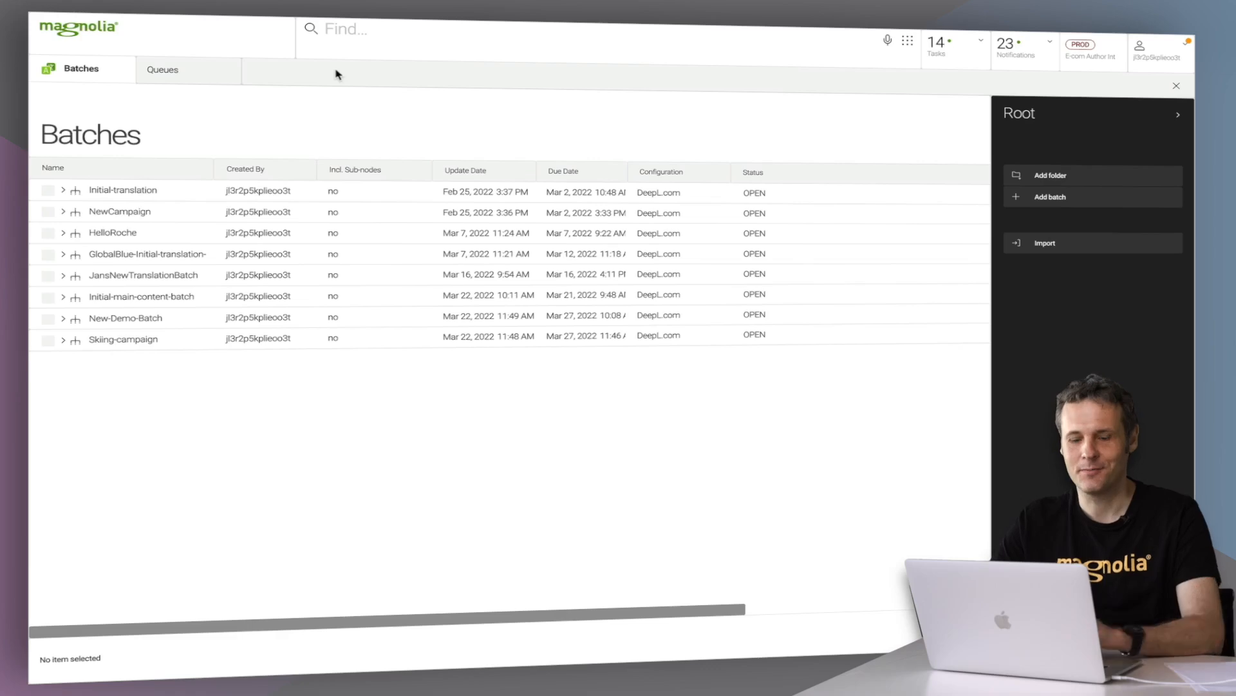
{"action": "type", "text": "Academy"}
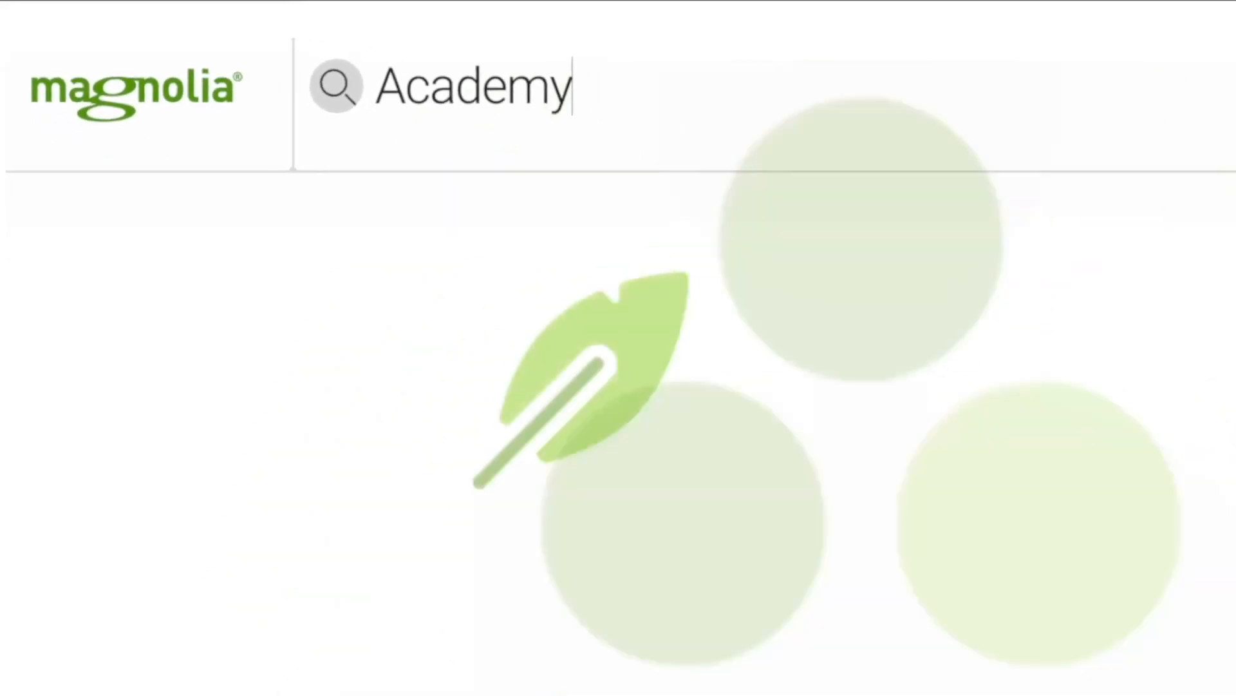